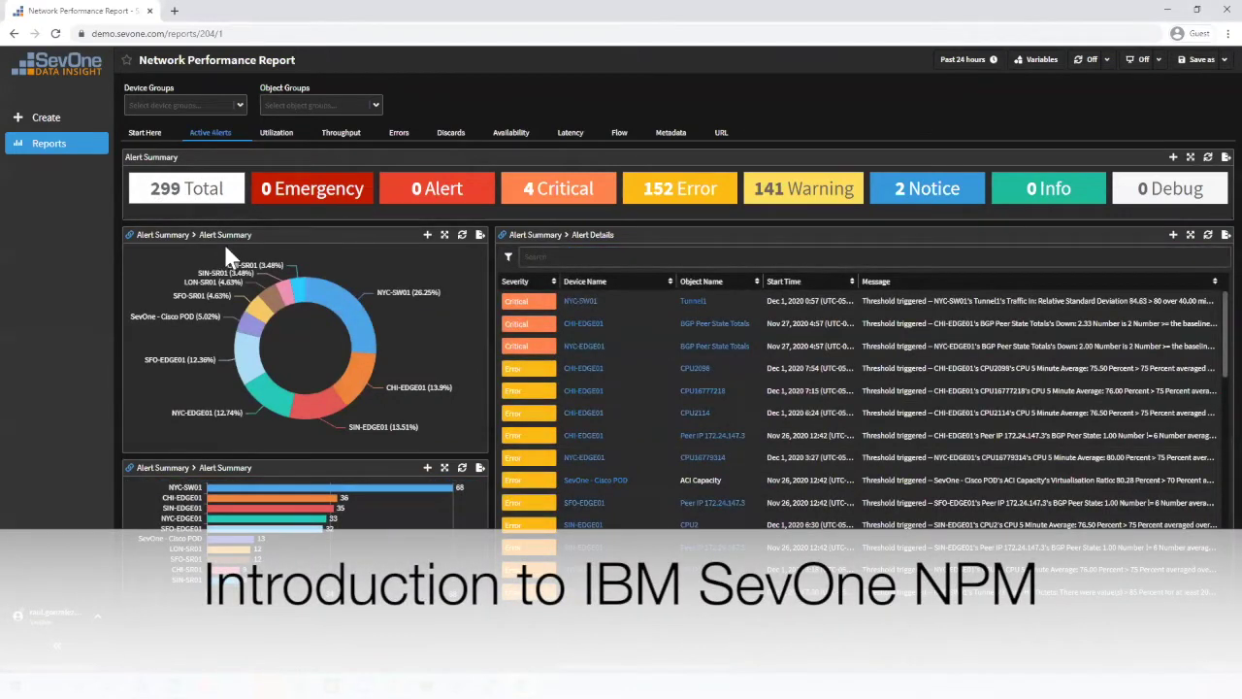
Step: Switch the Network Performance Report from Past 24 hours to the Past 48 hours preset
{"action": "left_click", "coordinate": [975, 64]}
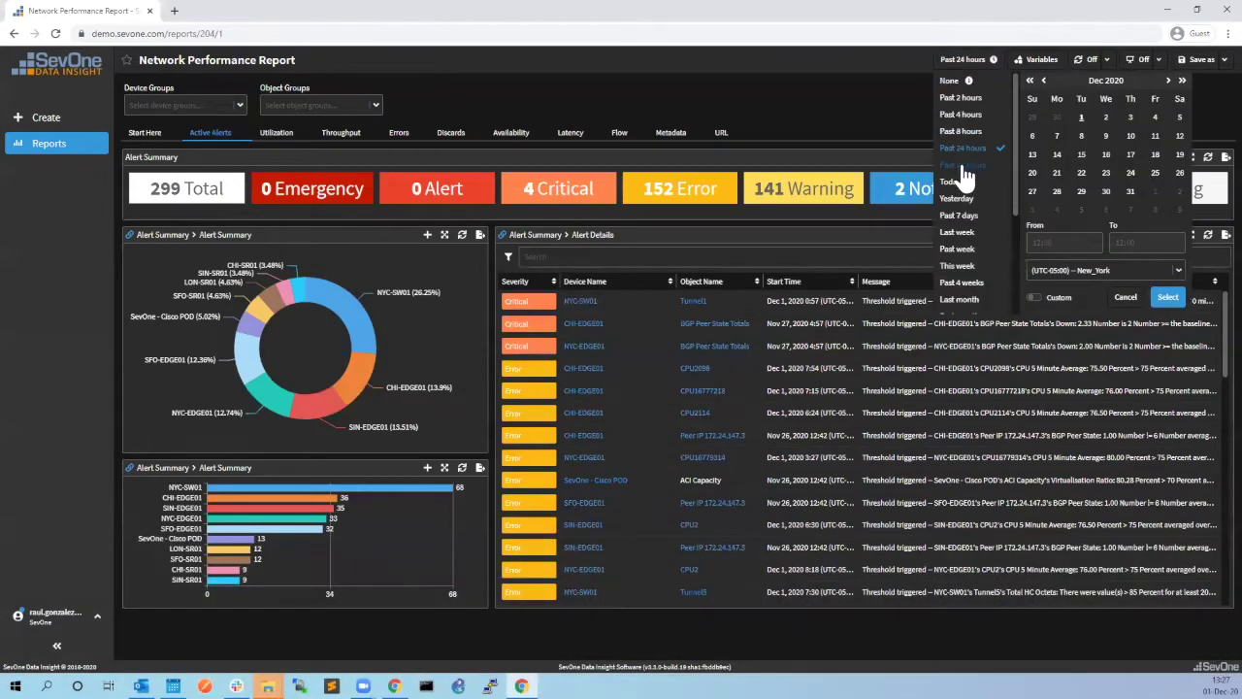
{"action": "left_click", "coordinate": [962, 166]}
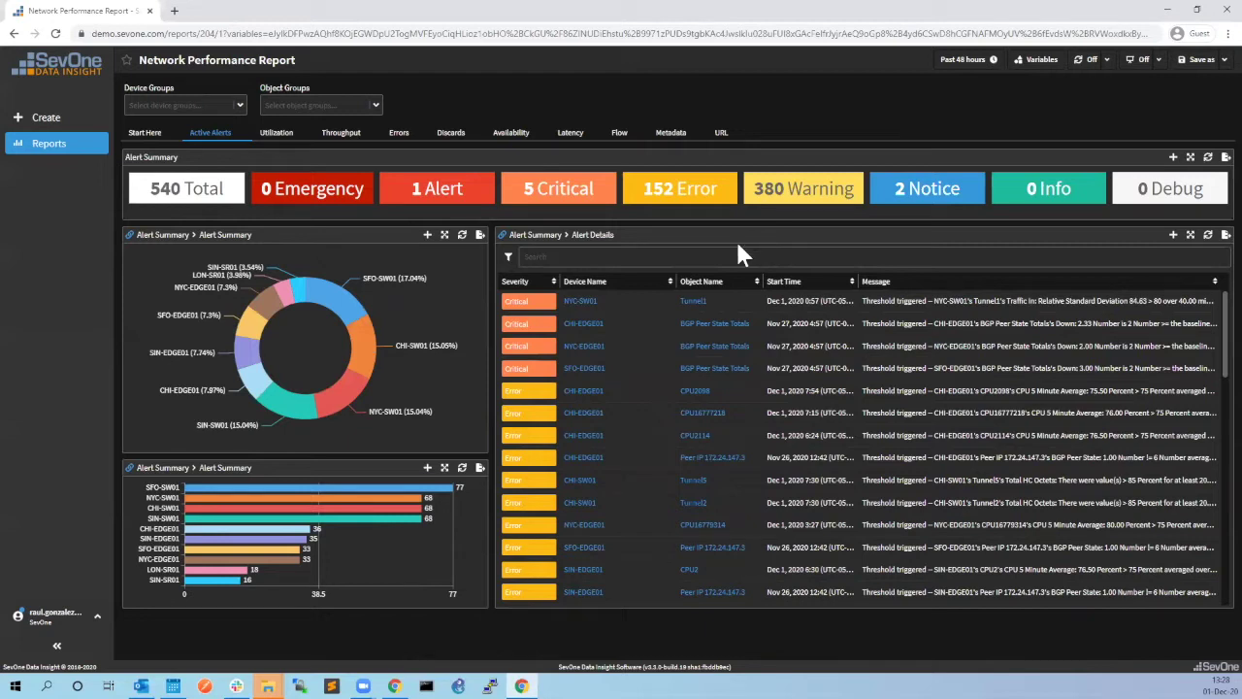
Step: Filter alerts to the Priority P1 device group and expand the CHI-FW01 Connections alert
{"action": "left_click", "coordinate": [176, 105]}
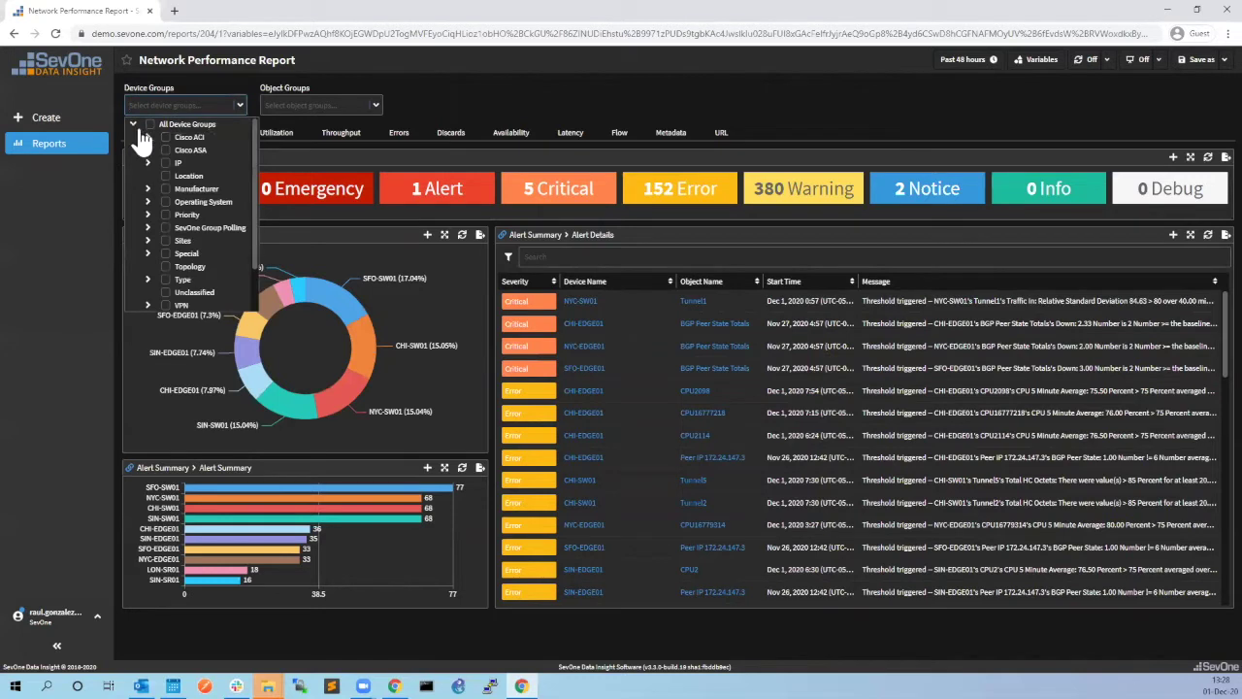
{"action": "left_click", "coordinate": [148, 215]}
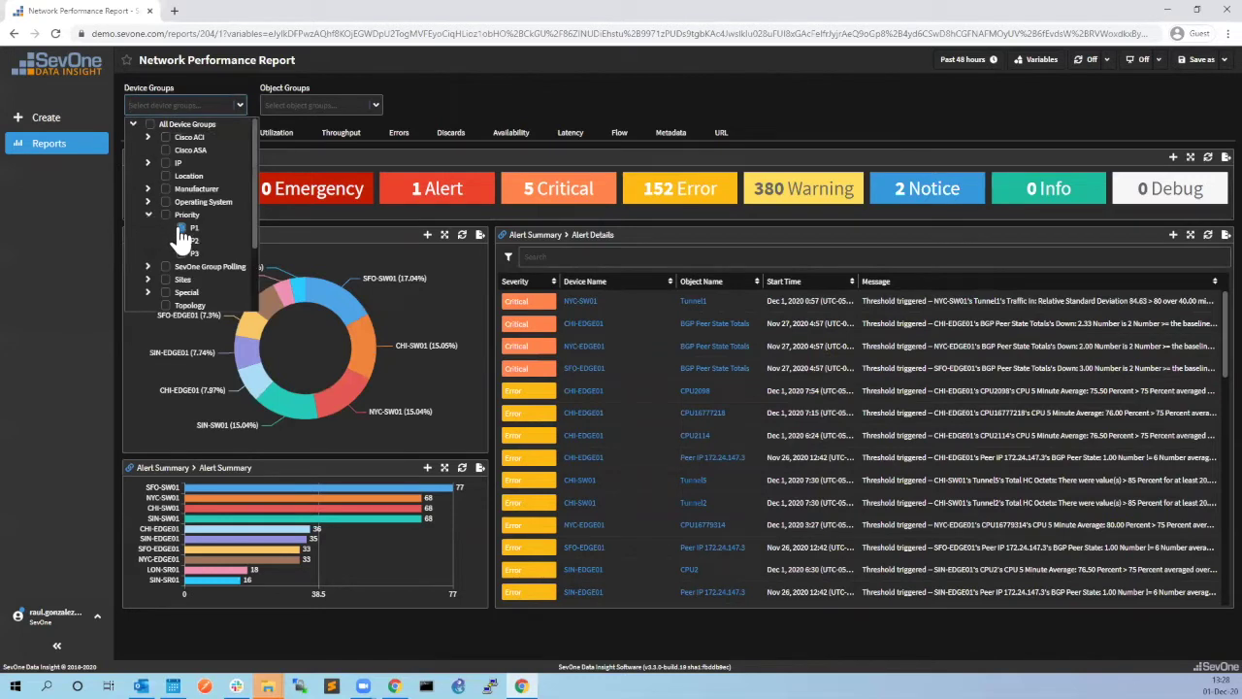
{"action": "left_click", "coordinate": [181, 229]}
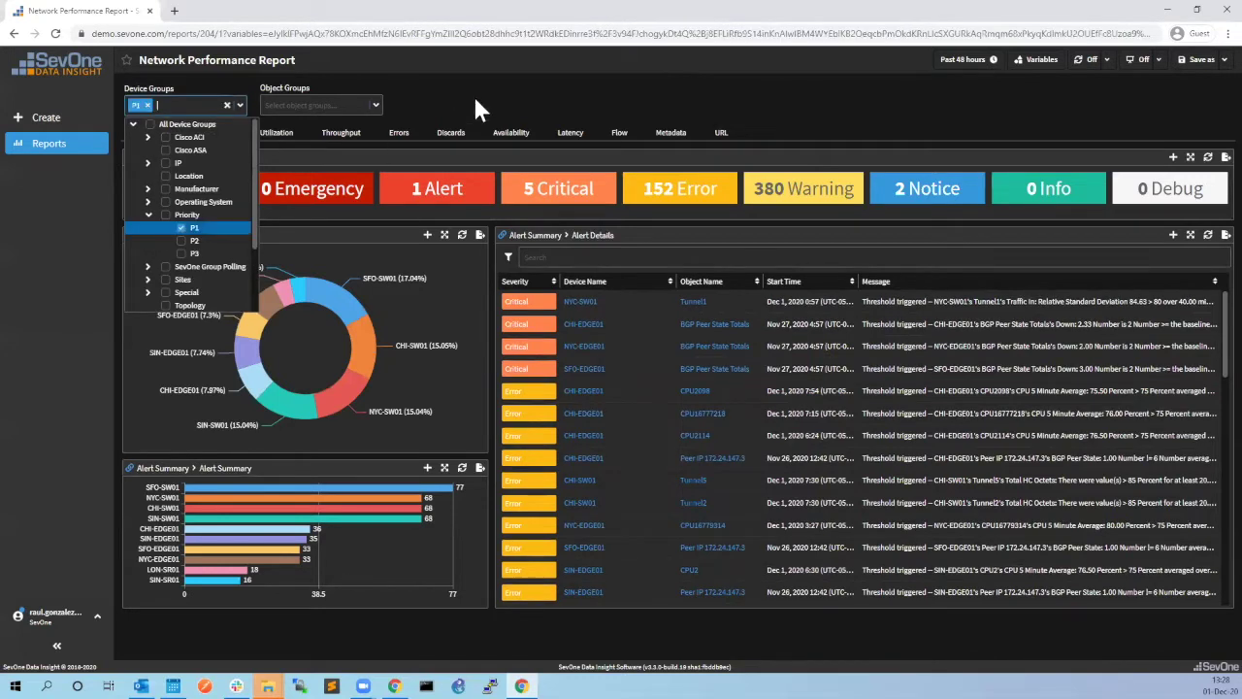
{"action": "left_click", "coordinate": [478, 99]}
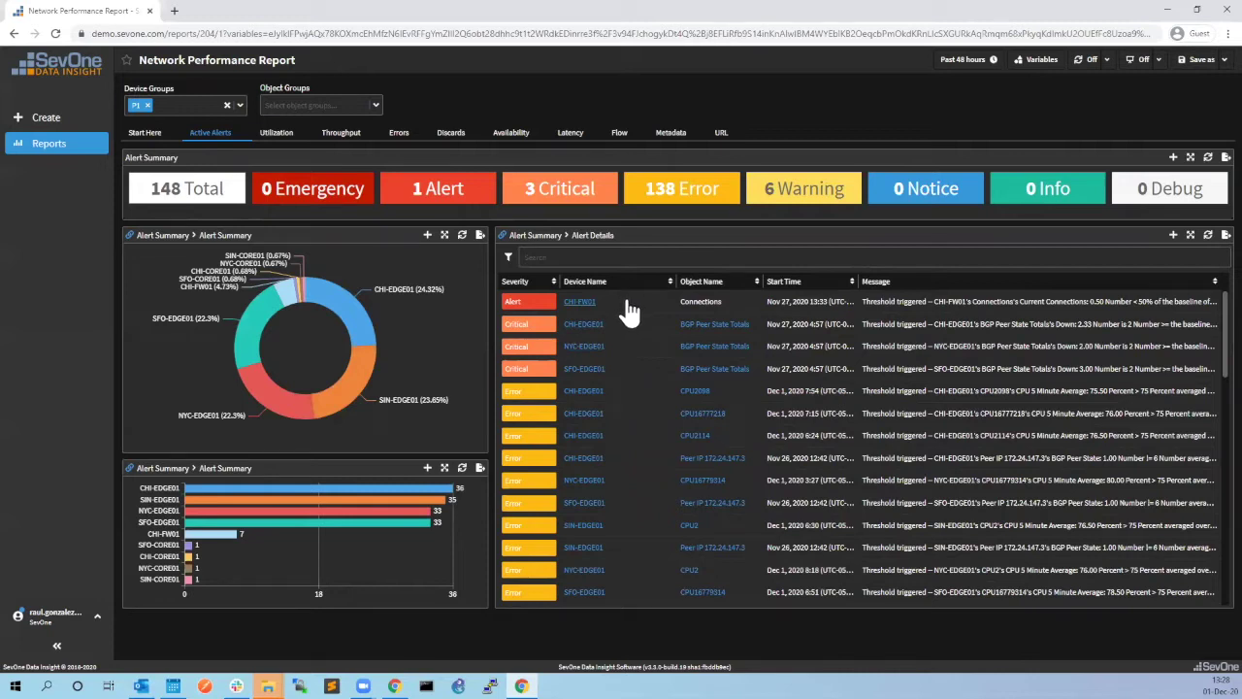
{"action": "left_click", "coordinate": [1009, 301]}
Step: Drill from CHI-FW01 into its Cisco ASA Device Summary and show the Connections tab charts
{"action": "left_click", "coordinate": [590, 314]}
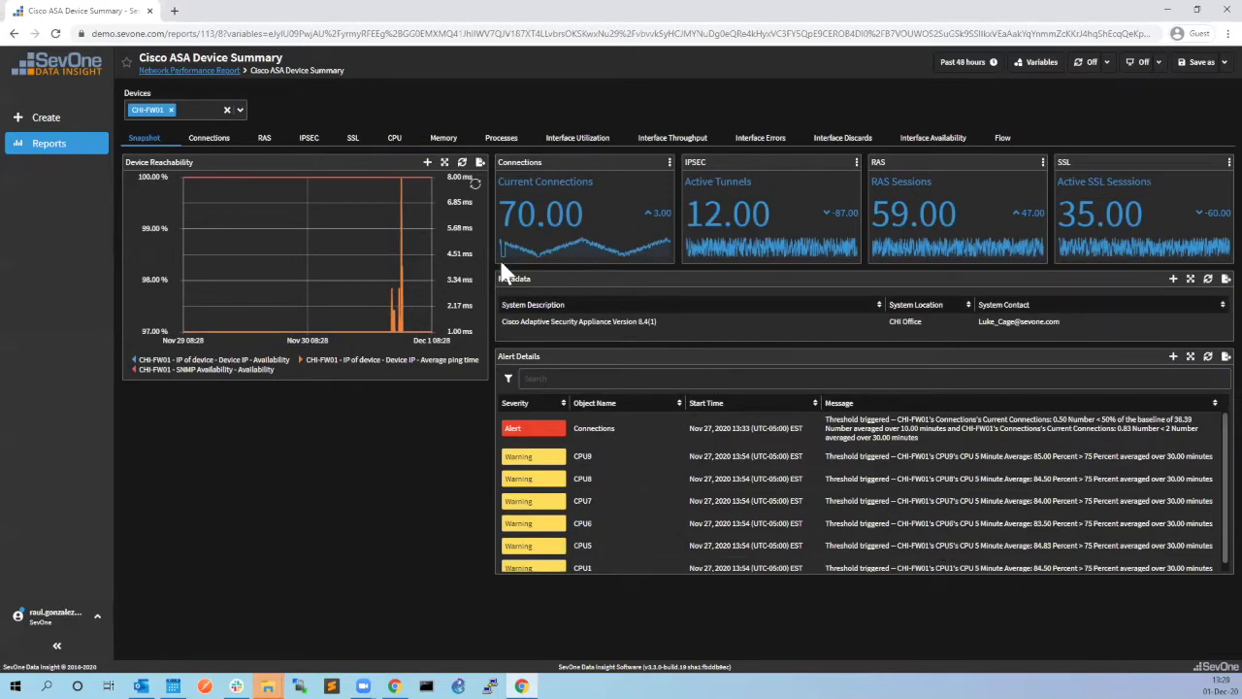
{"action": "left_click", "coordinate": [209, 138]}
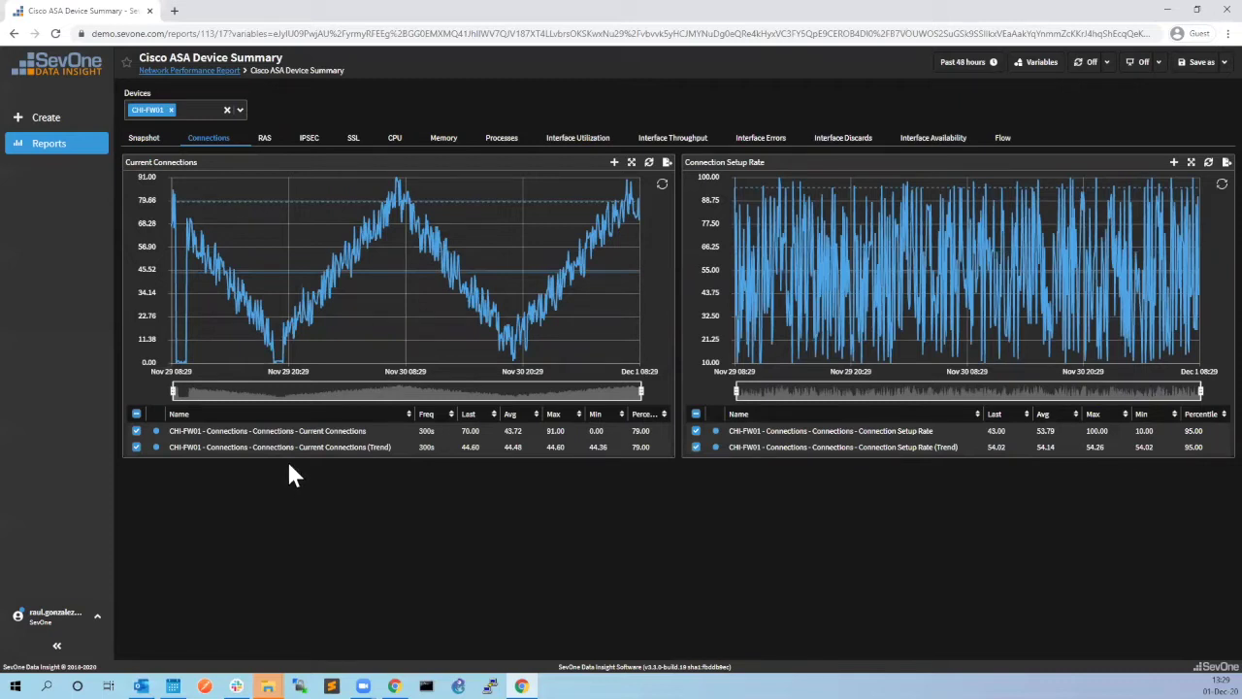
Step: Step through CHI-FW01's RAS, IPSEC and SSL tabs, ending on the per-CPU usage tab
{"action": "left_click", "coordinate": [267, 144]}
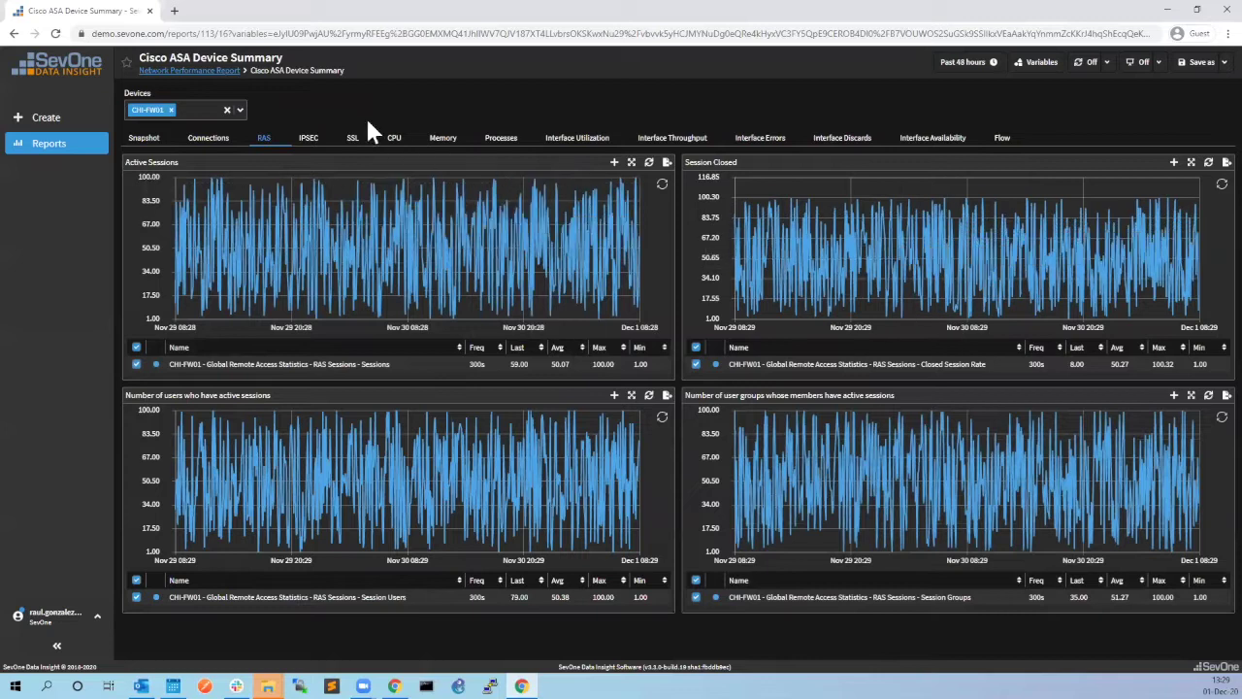
{"action": "left_click", "coordinate": [307, 138]}
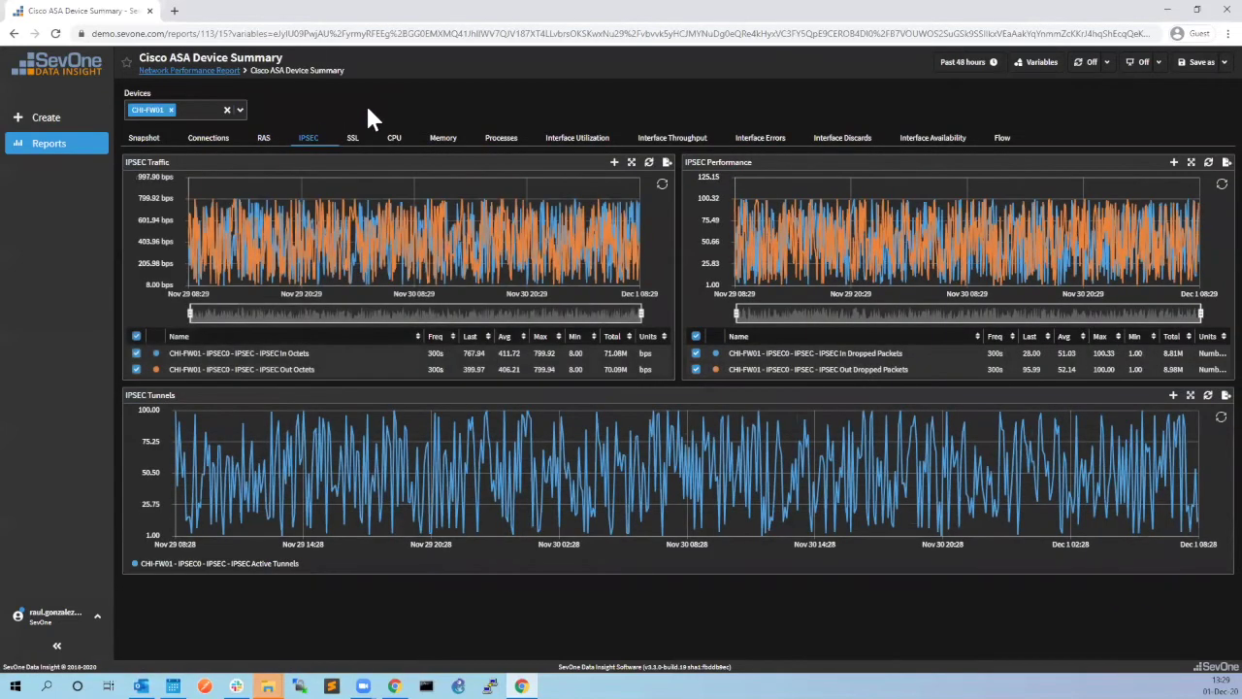
{"action": "left_click", "coordinate": [351, 139]}
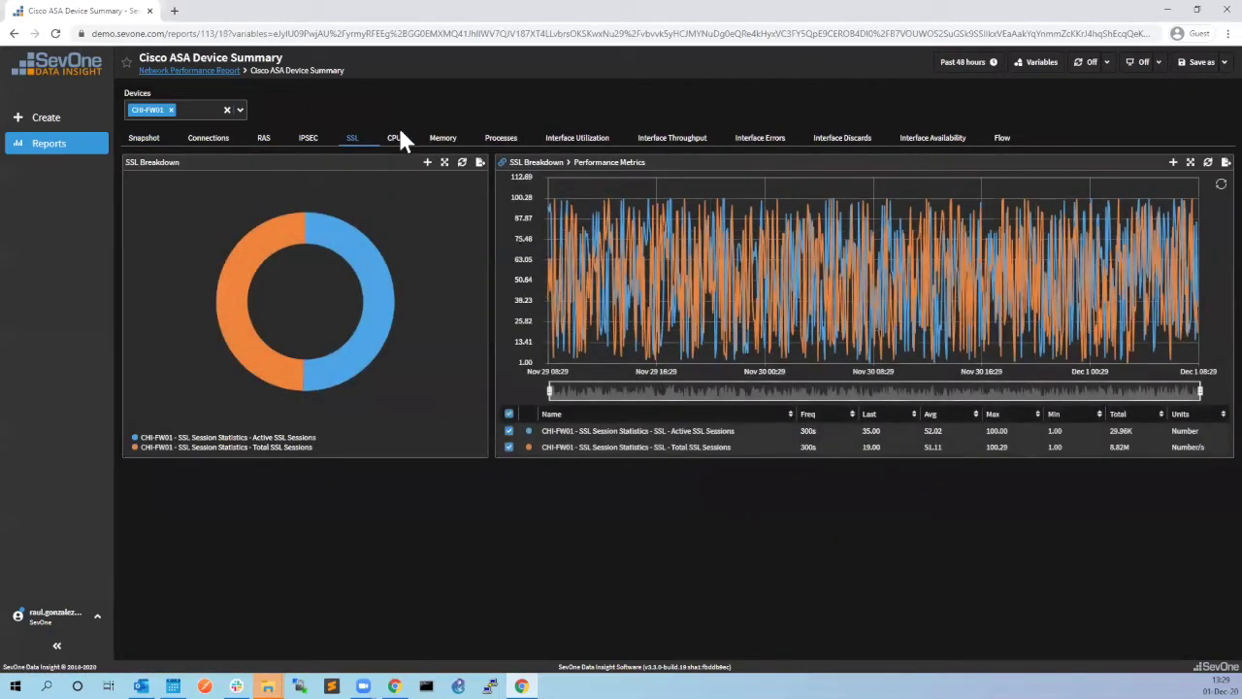
{"action": "left_click", "coordinate": [397, 138]}
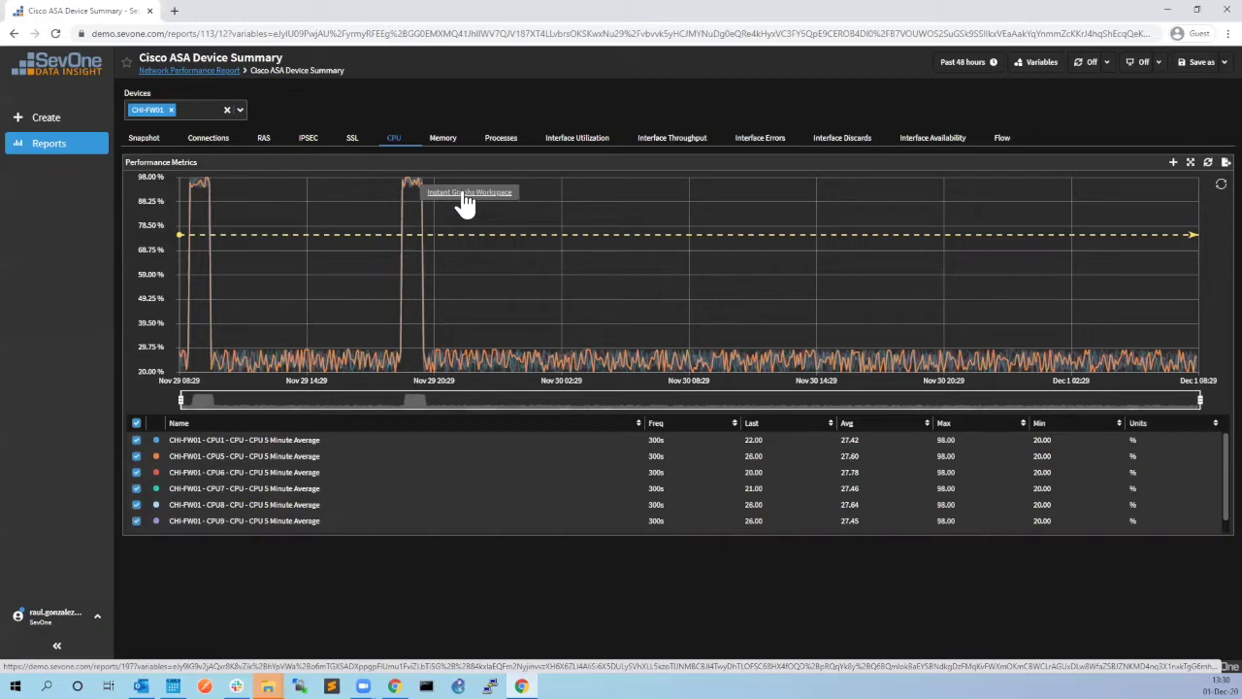
Step: Open the CPU spike in an Instant Graph with the Connections object, charting CPU 5 Minute Average and Current Connections
{"action": "left_click", "coordinate": [467, 195]}
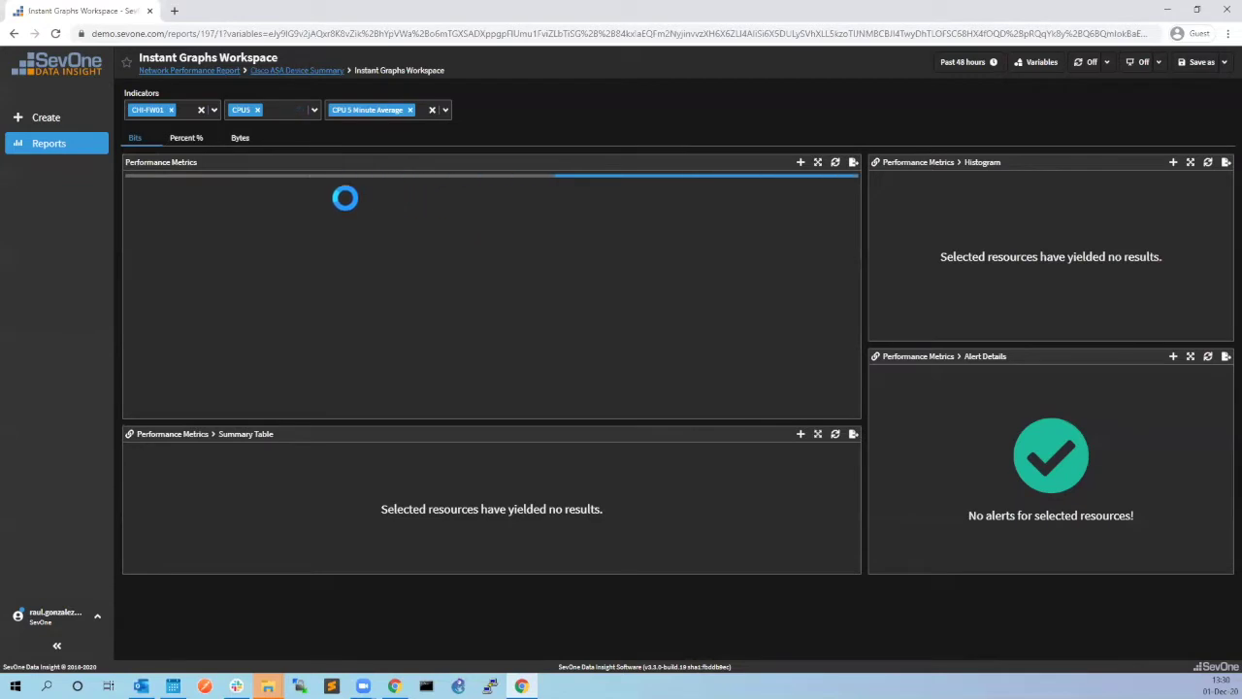
{"action": "left_click", "coordinate": [275, 106]}
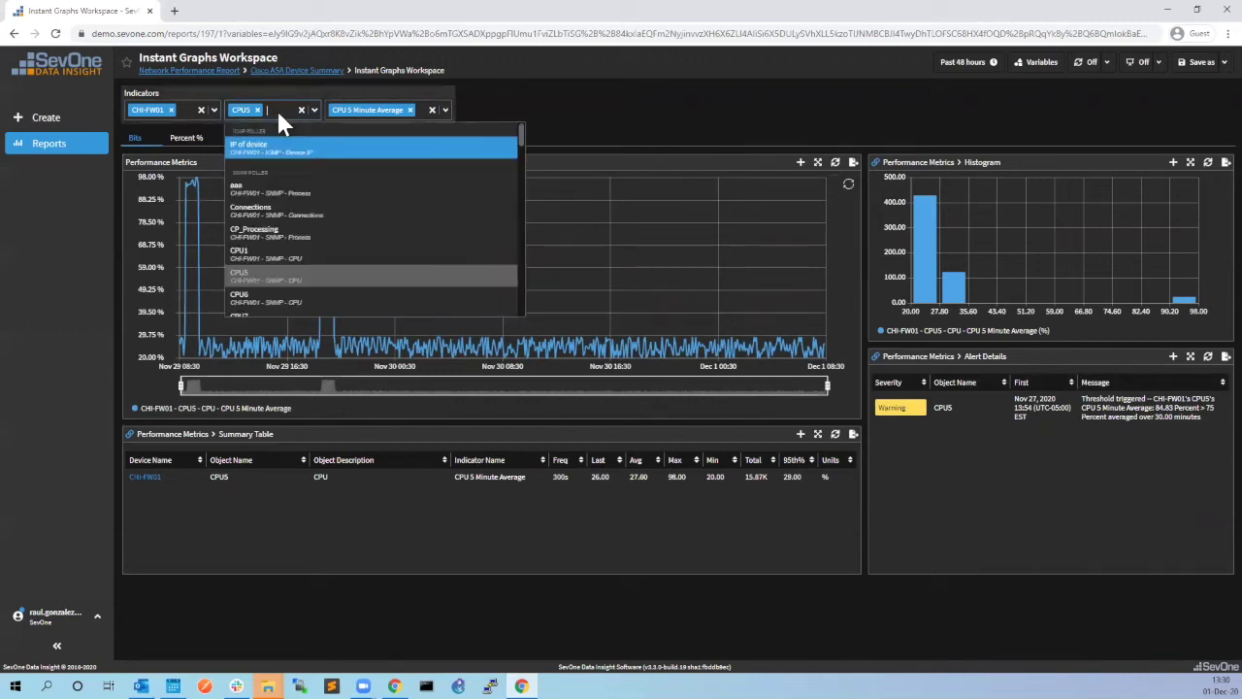
{"action": "type", "text": "connection"}
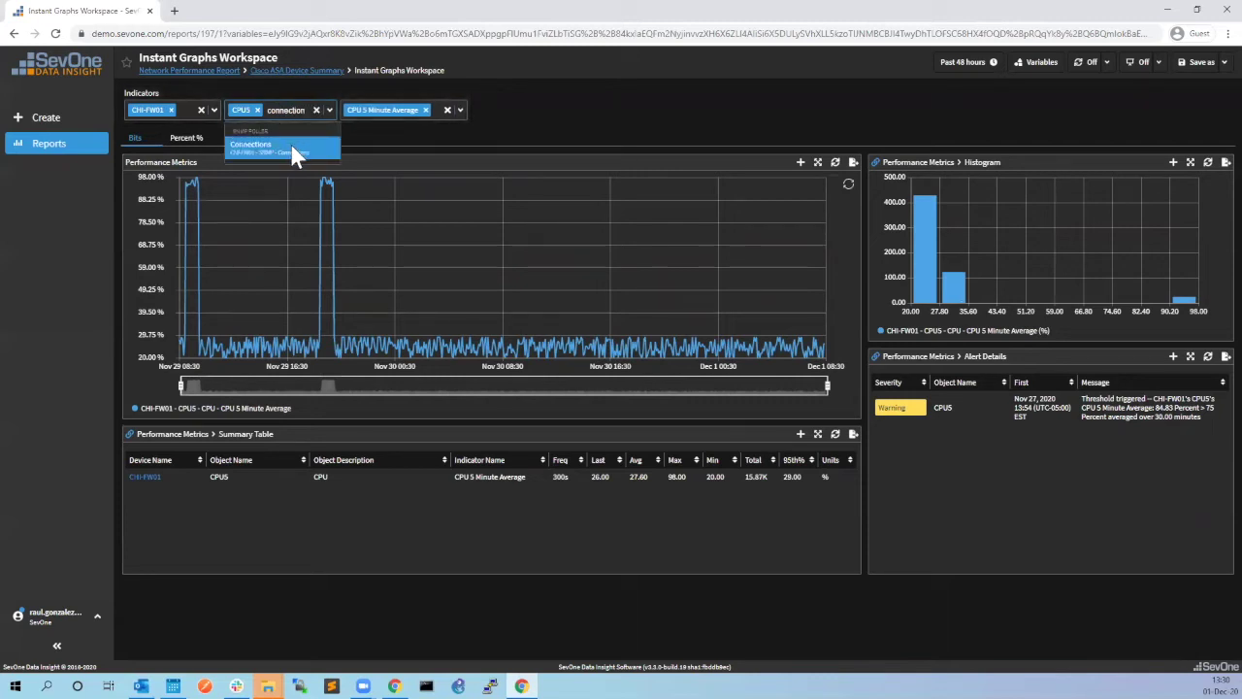
{"action": "left_click", "coordinate": [292, 150]}
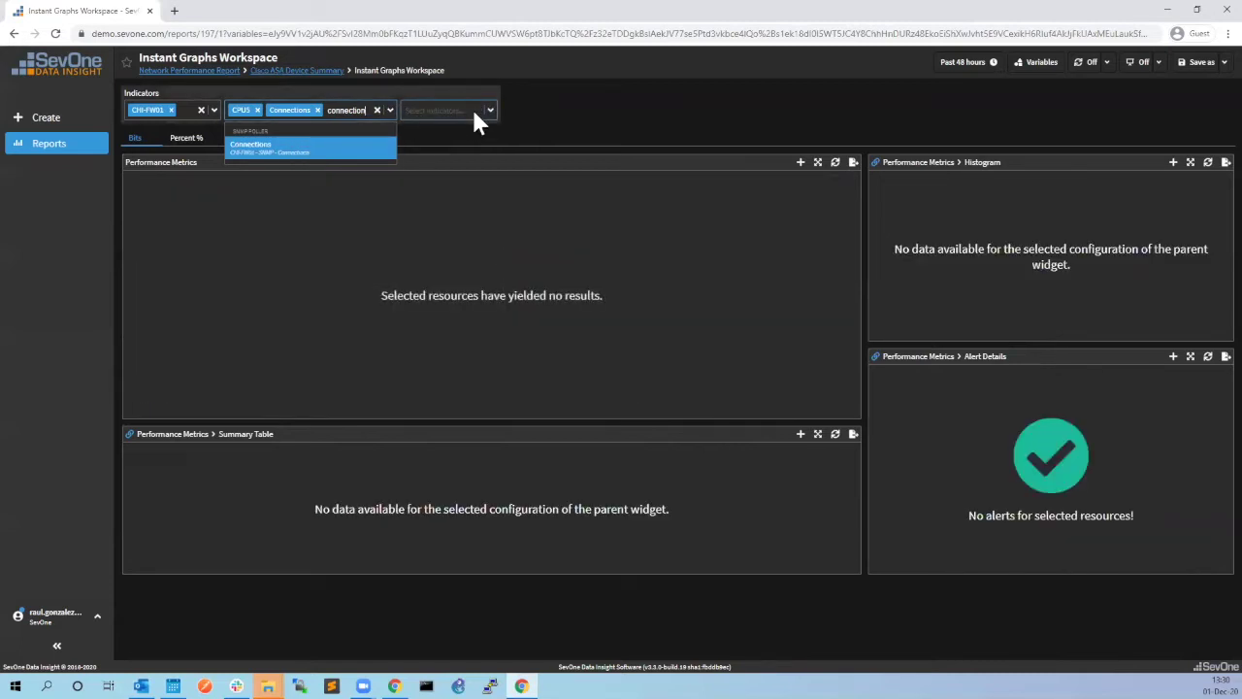
{"action": "left_click", "coordinate": [474, 113]}
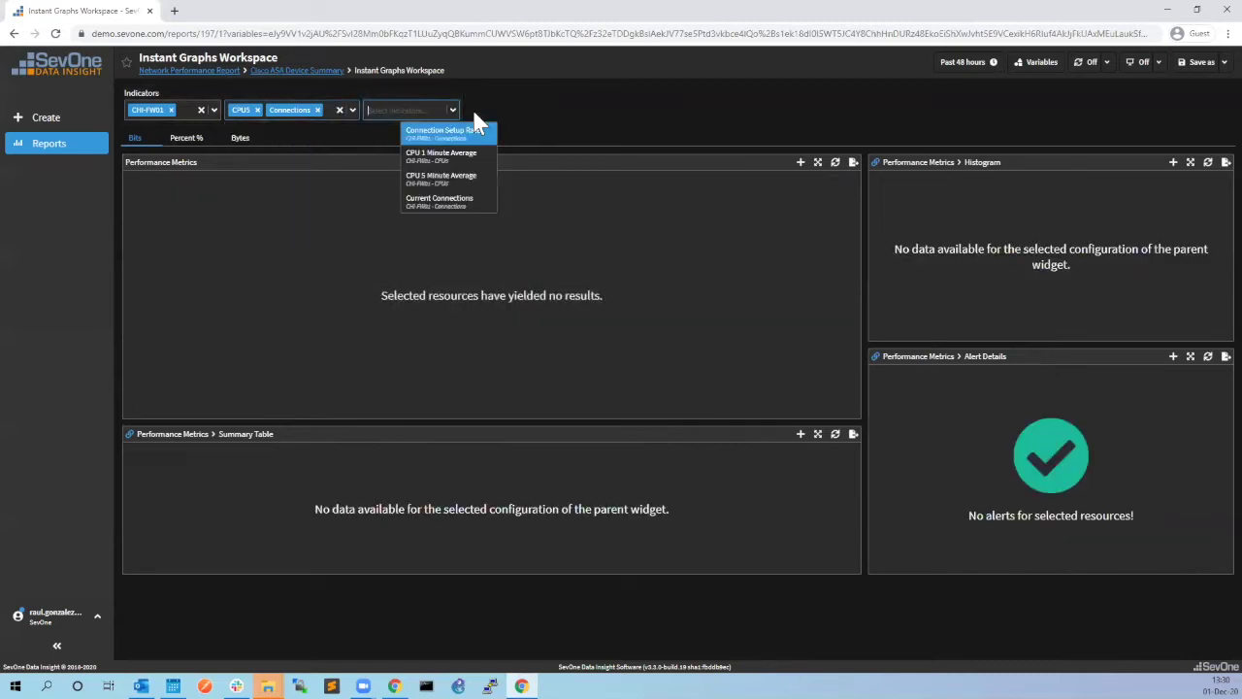
{"action": "left_click", "coordinate": [428, 177]}
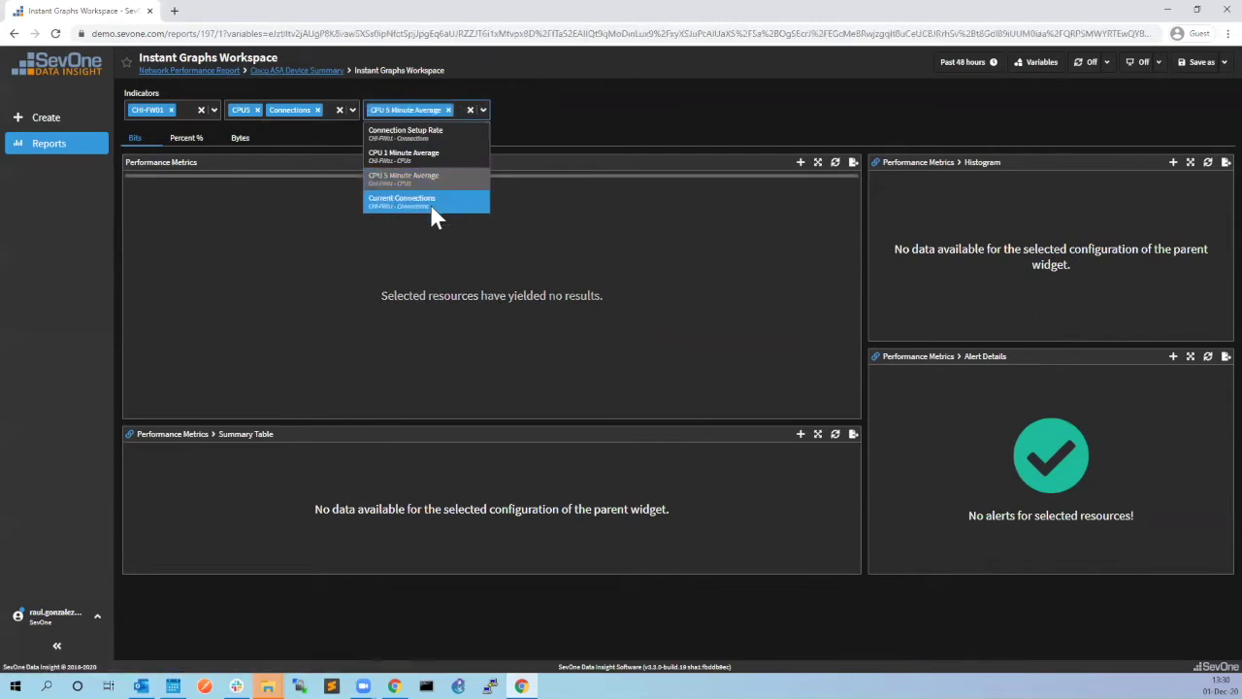
{"action": "left_click", "coordinate": [432, 216]}
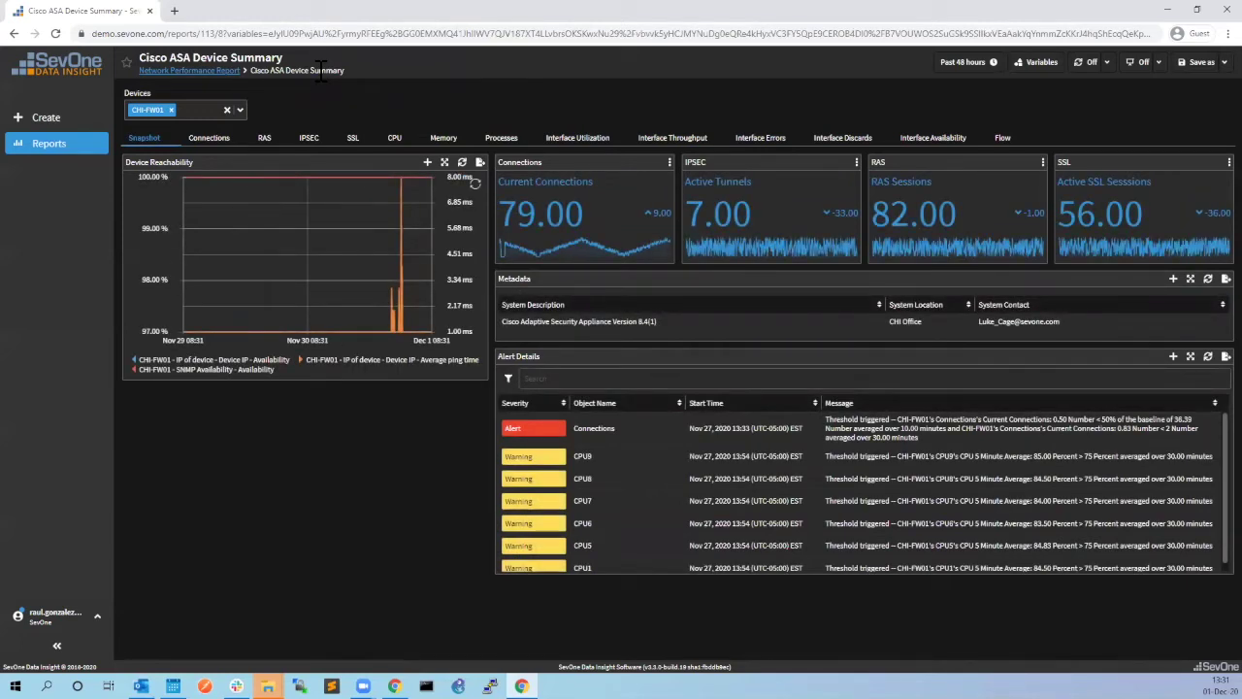
Step: Show CHI-FW01's per-process CPU time under Memory > Processes, sorted by Max descending
{"action": "left_click", "coordinate": [442, 142]}
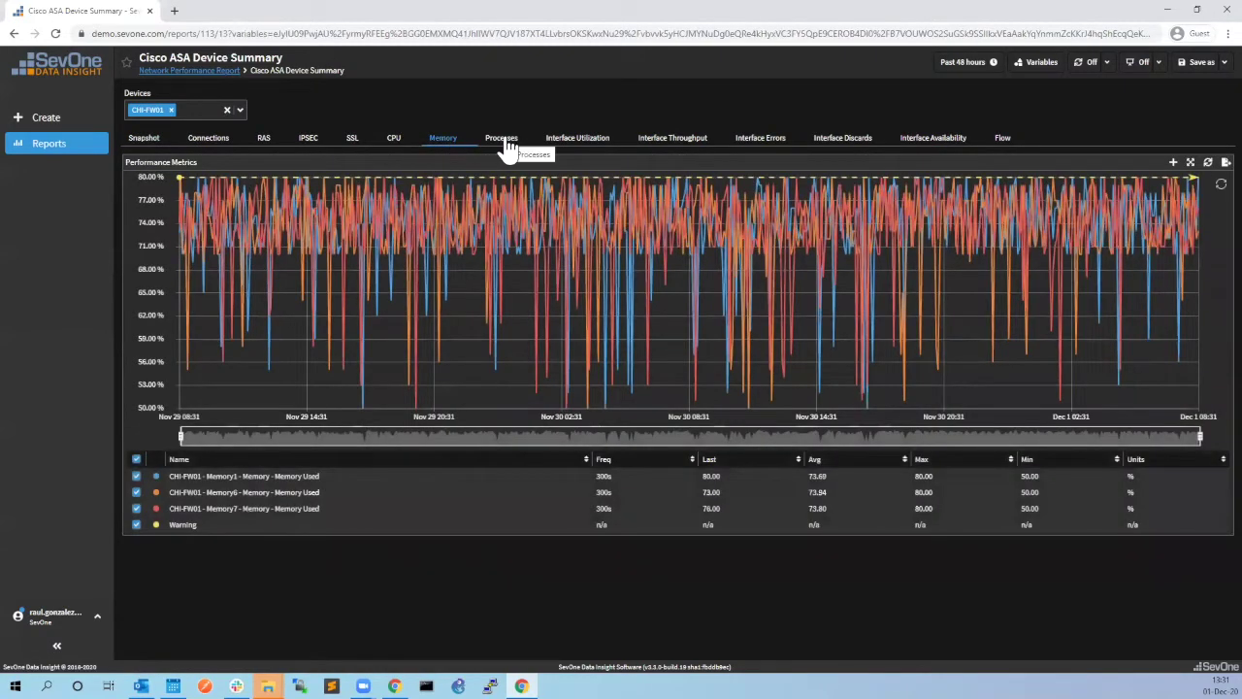
{"action": "left_click", "coordinate": [503, 139]}
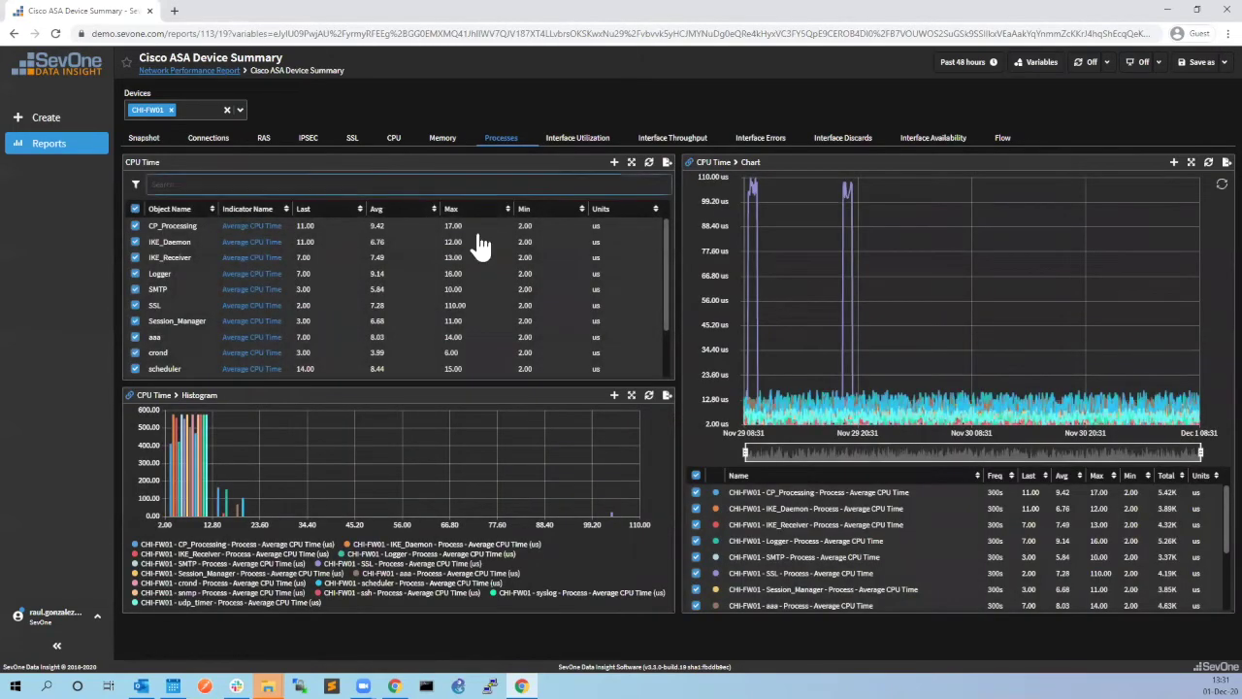
{"action": "mouse_move", "coordinate": [742, 358]}
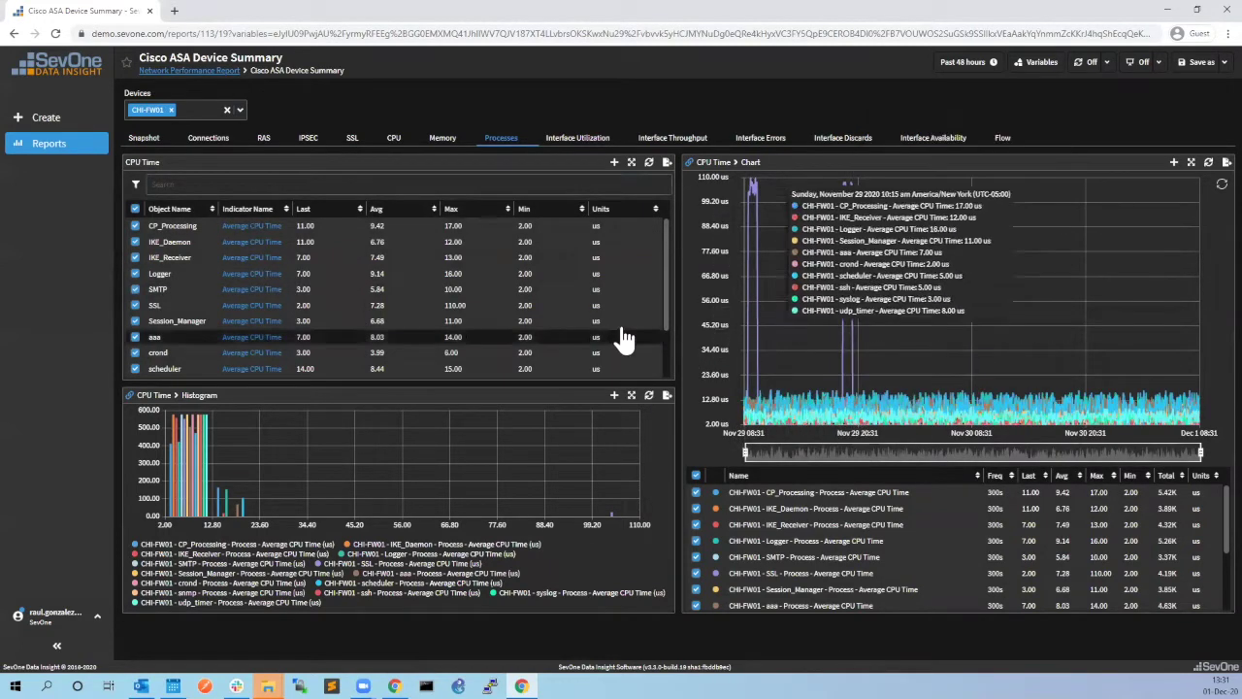
{"action": "left_click", "coordinate": [475, 211]}
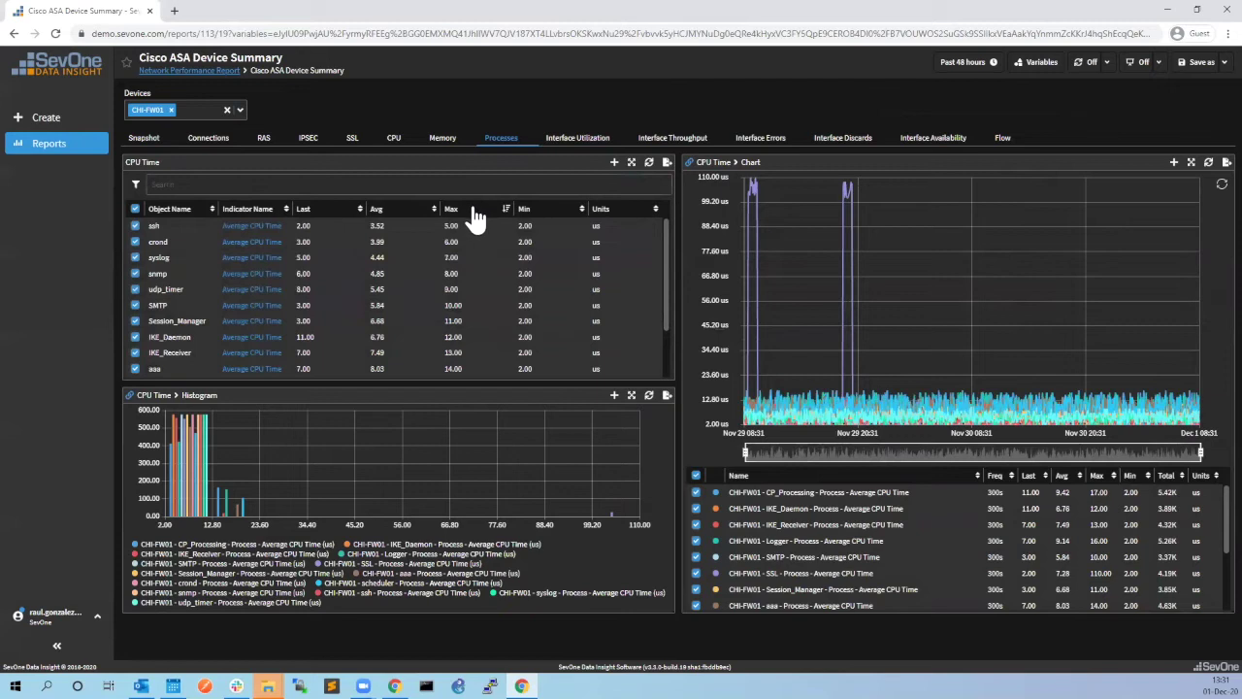
{"action": "left_click", "coordinate": [468, 219]}
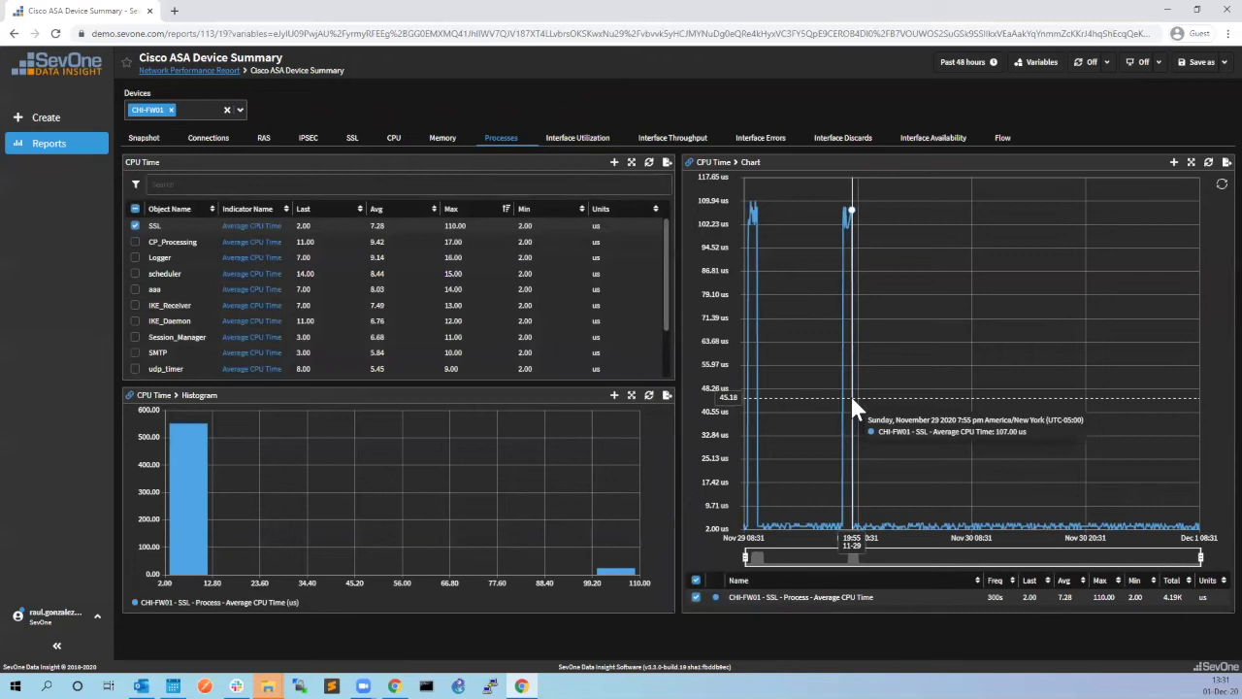
Step: Analyse SSL CPU time via previous-week, 95th percentile trend, 28-day projection and calendar heatmap views
{"action": "left_click", "coordinate": [275, 238]}
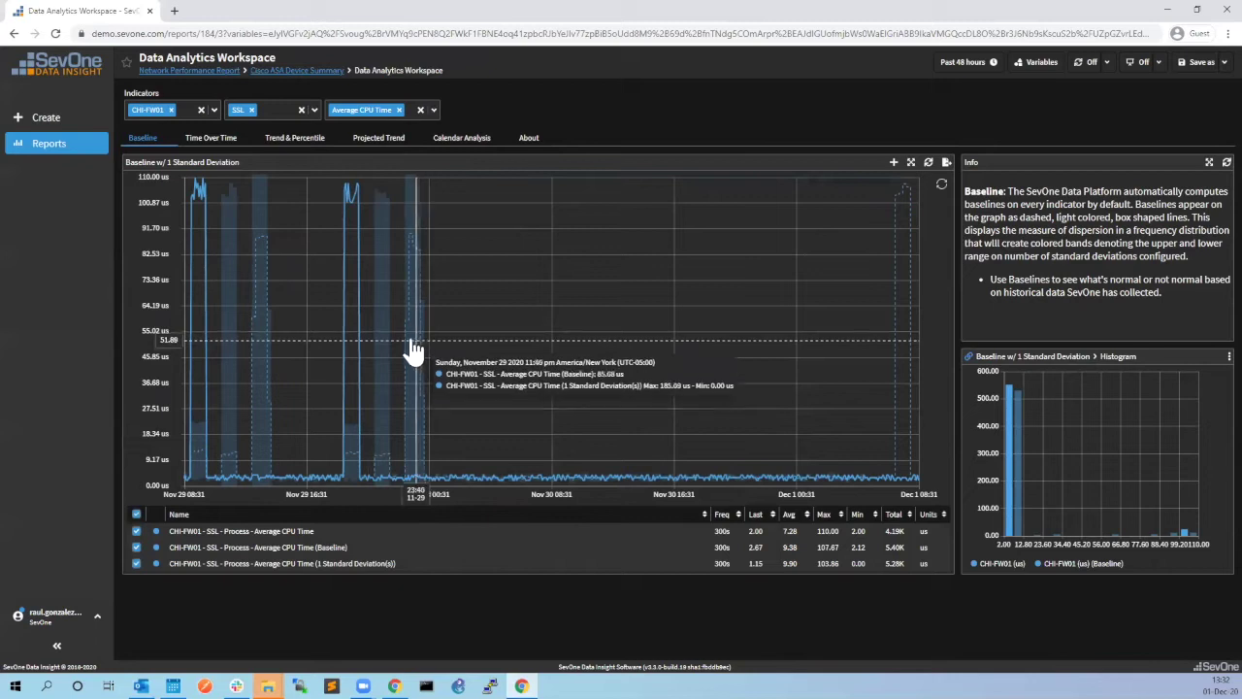
{"action": "left_click", "coordinate": [220, 138]}
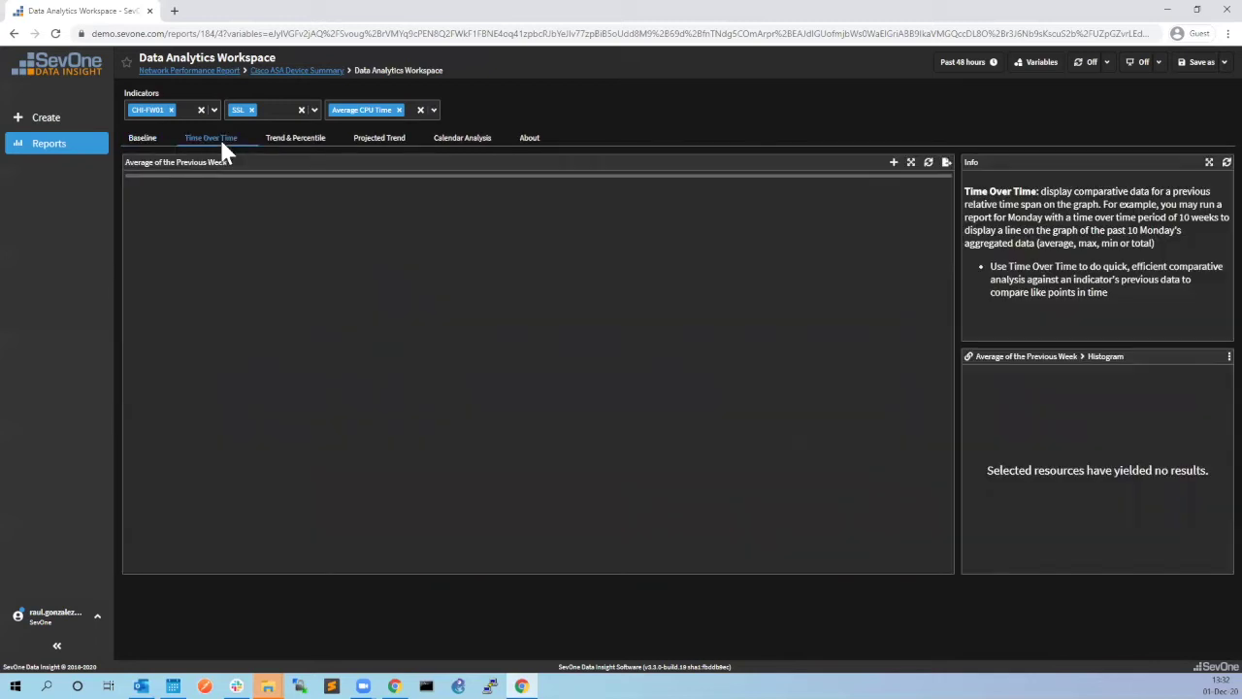
{"action": "left_click", "coordinate": [290, 140]}
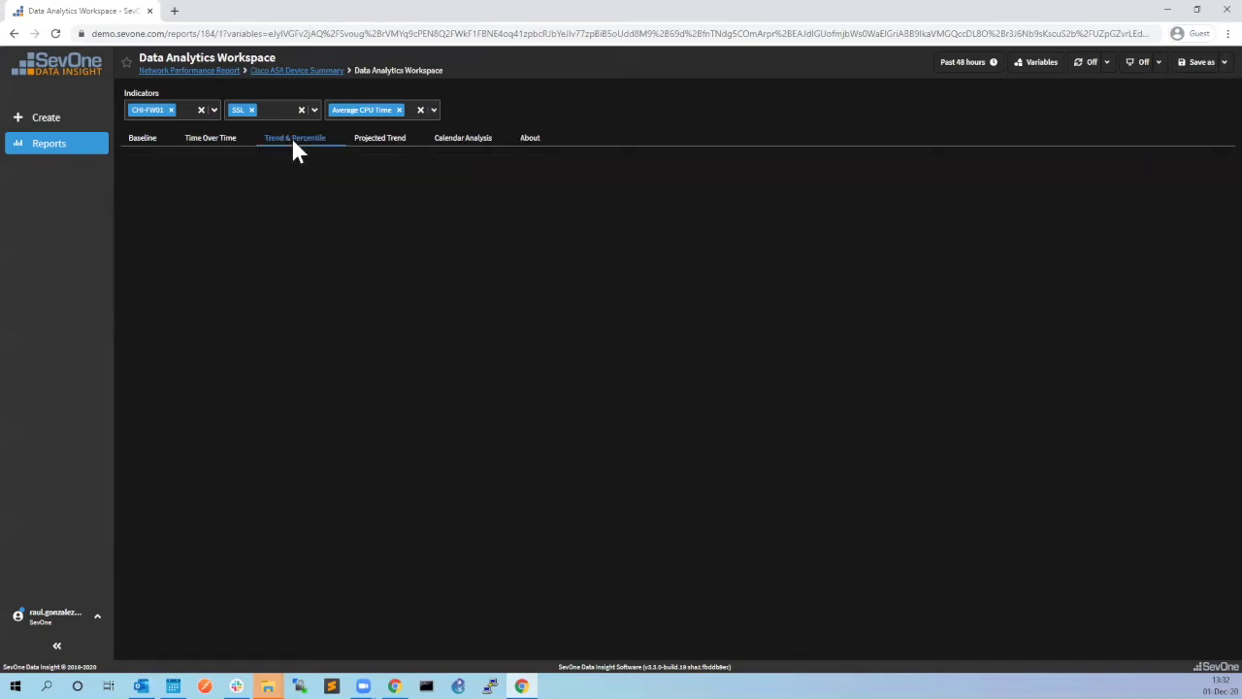
{"action": "left_click", "coordinate": [379, 139]}
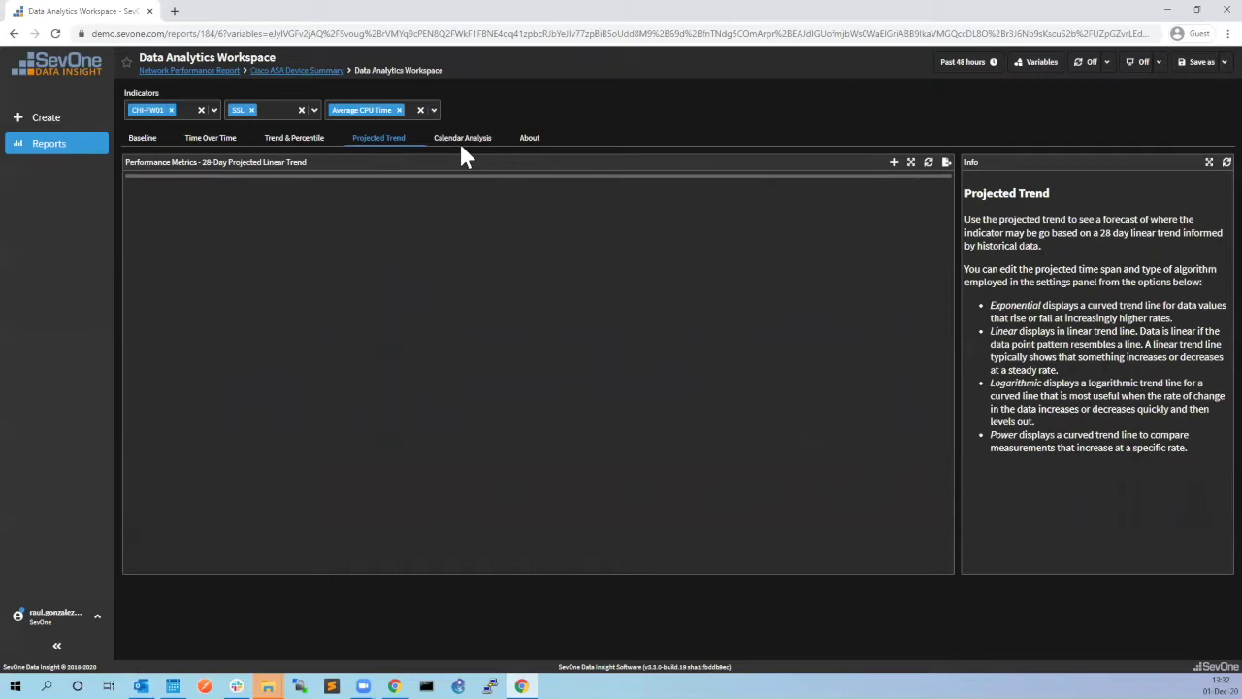
{"action": "left_click", "coordinate": [467, 155]}
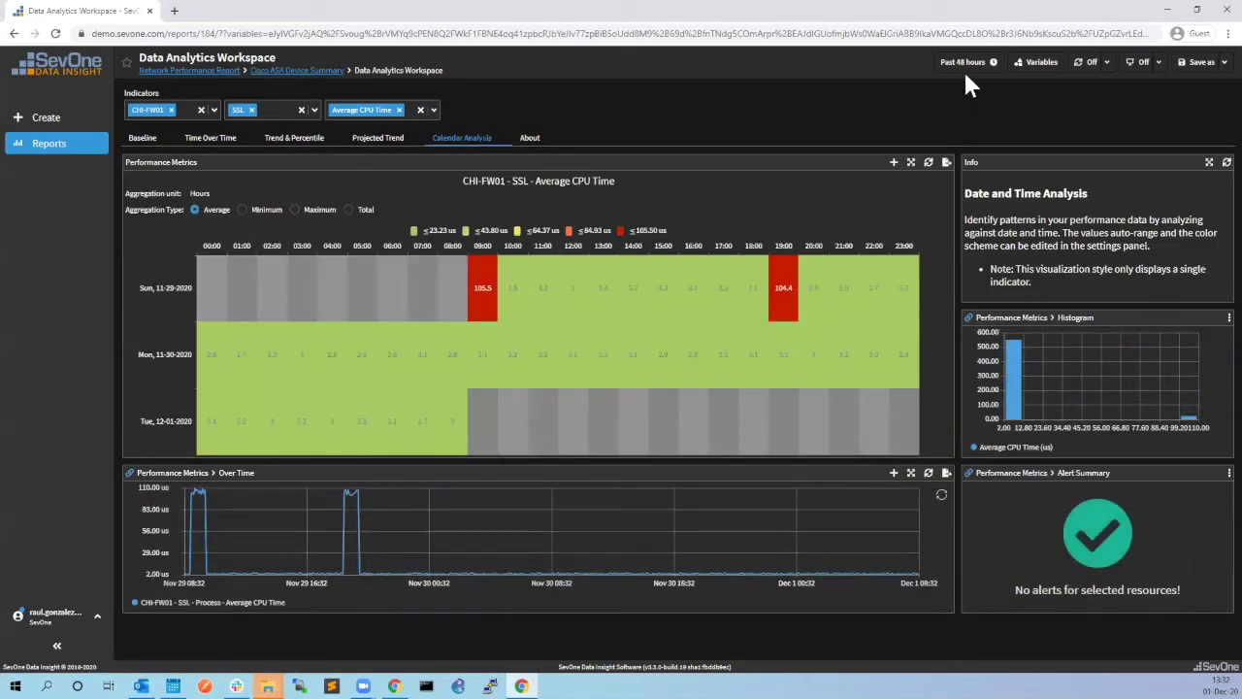
Step: Widen the heatmap to the past 7 days, then return to the Cisco ASA Device Summary
{"action": "left_click", "coordinate": [963, 62]}
{"action": "left_click", "coordinate": [974, 222]}
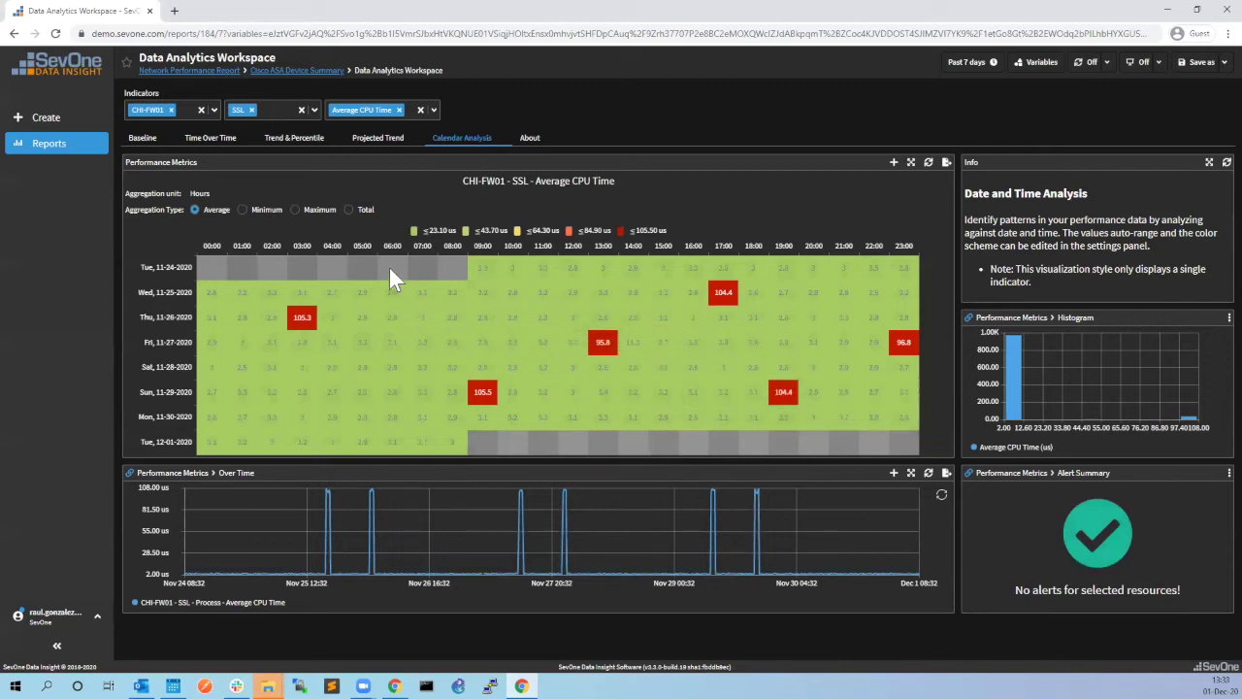
{"action": "left_click", "coordinate": [320, 71]}
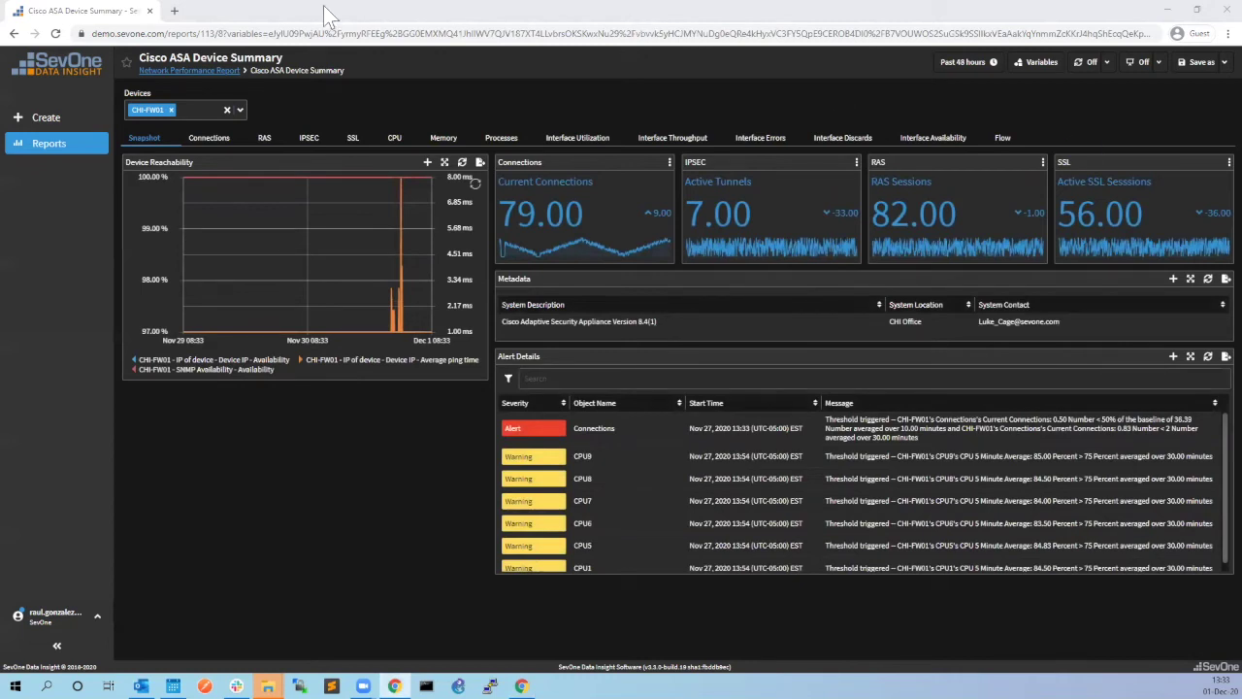
Step: Search Google for 'cisco asa high cpu ssl process' in a new tab and accept the consent notice
{"action": "left_click", "coordinate": [176, 10]}
{"action": "type", "text": "cisco"}
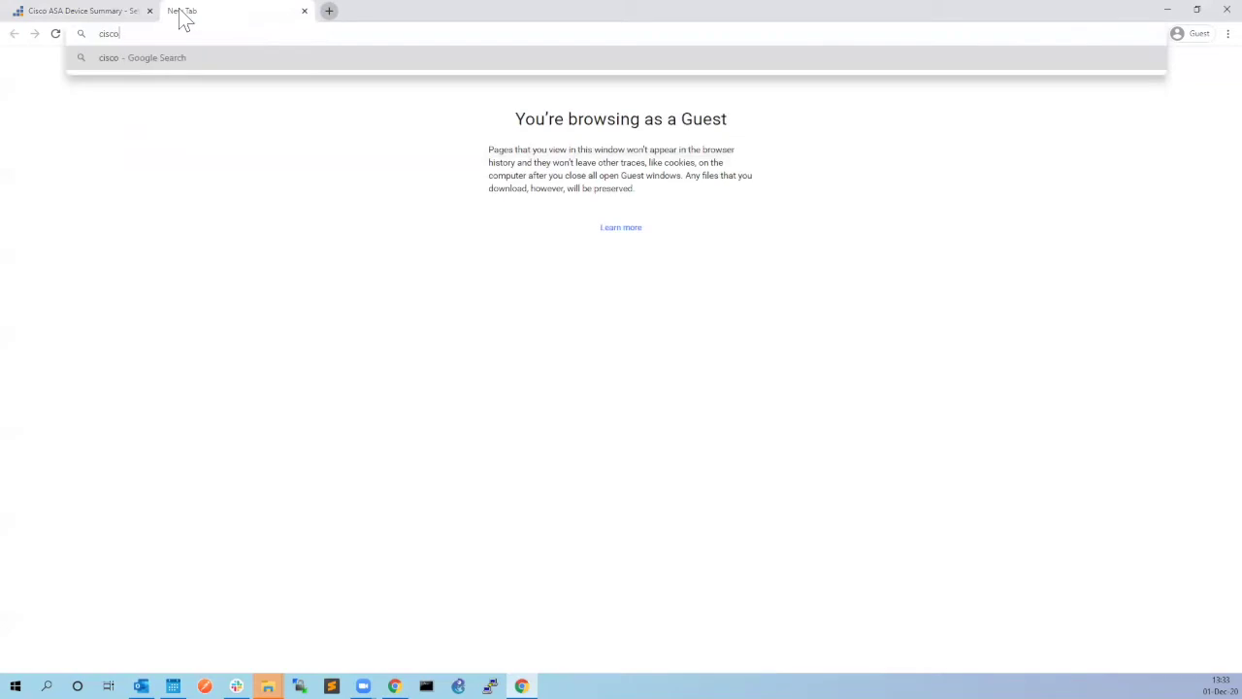
{"action": "type", "text": " asa high cpu ssl process"}
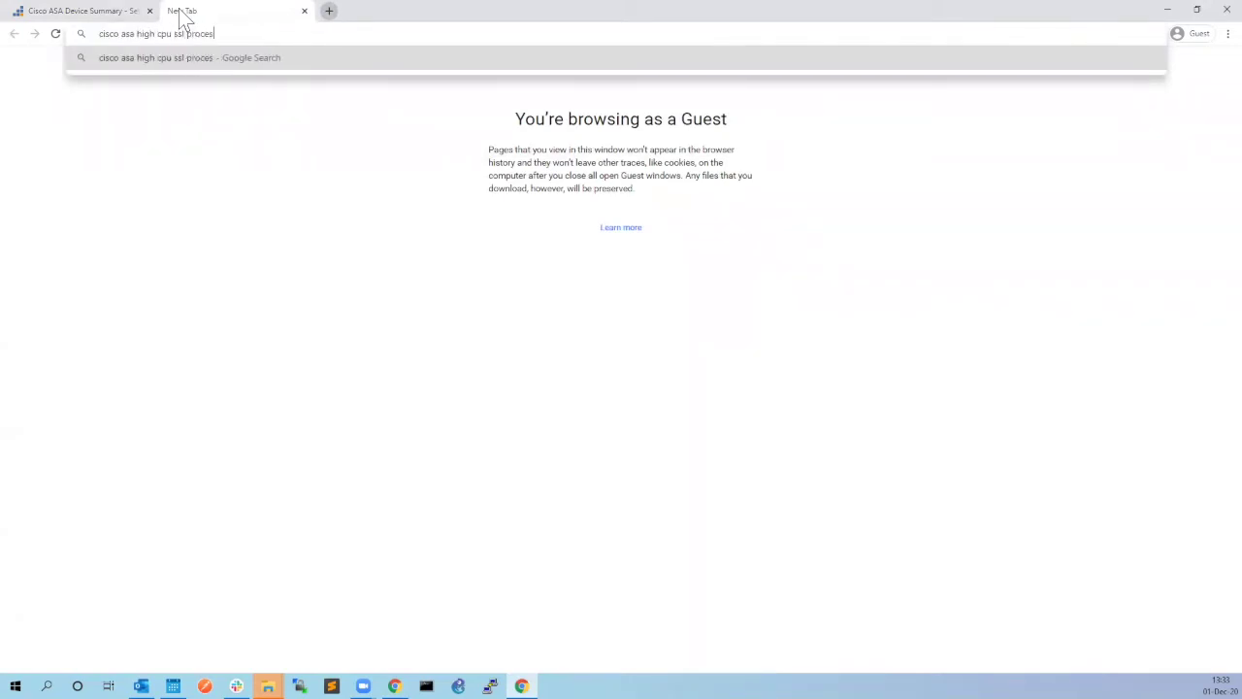
{"action": "key", "text": "Return"}
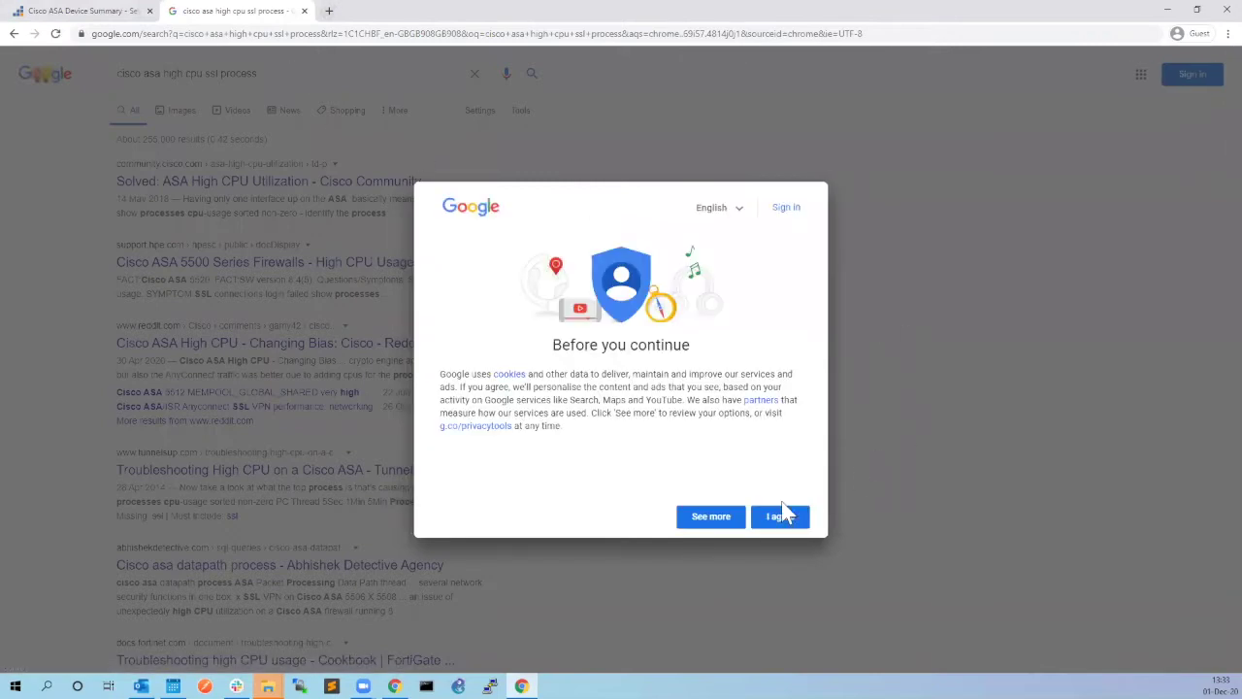
{"action": "left_click", "coordinate": [798, 517]}
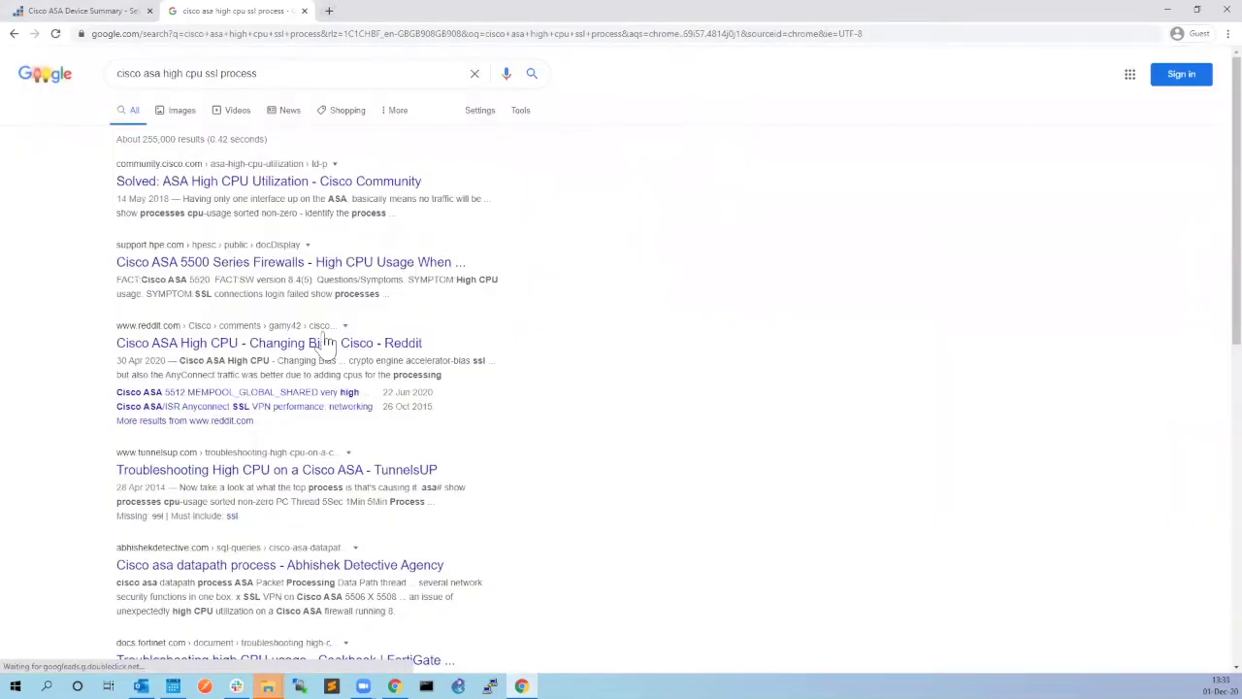
Step: Open the Cisco Community ASA High CPU thread and highlight 'SYN attacks' in the accepted answer
{"action": "left_click", "coordinate": [288, 190]}
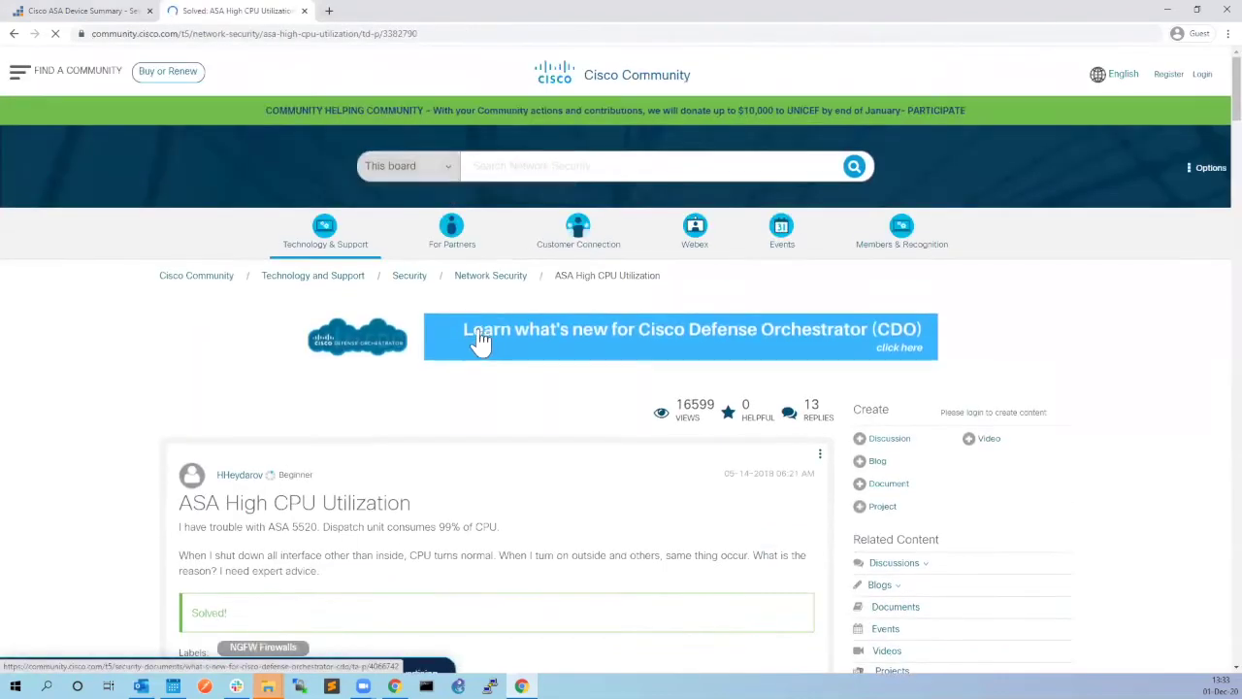
{"action": "scroll", "coordinate": [480, 334], "scroll_direction": "down", "scroll_amount": 3}
{"action": "scroll", "coordinate": [485, 344], "scroll_direction": "down", "scroll_amount": 2}
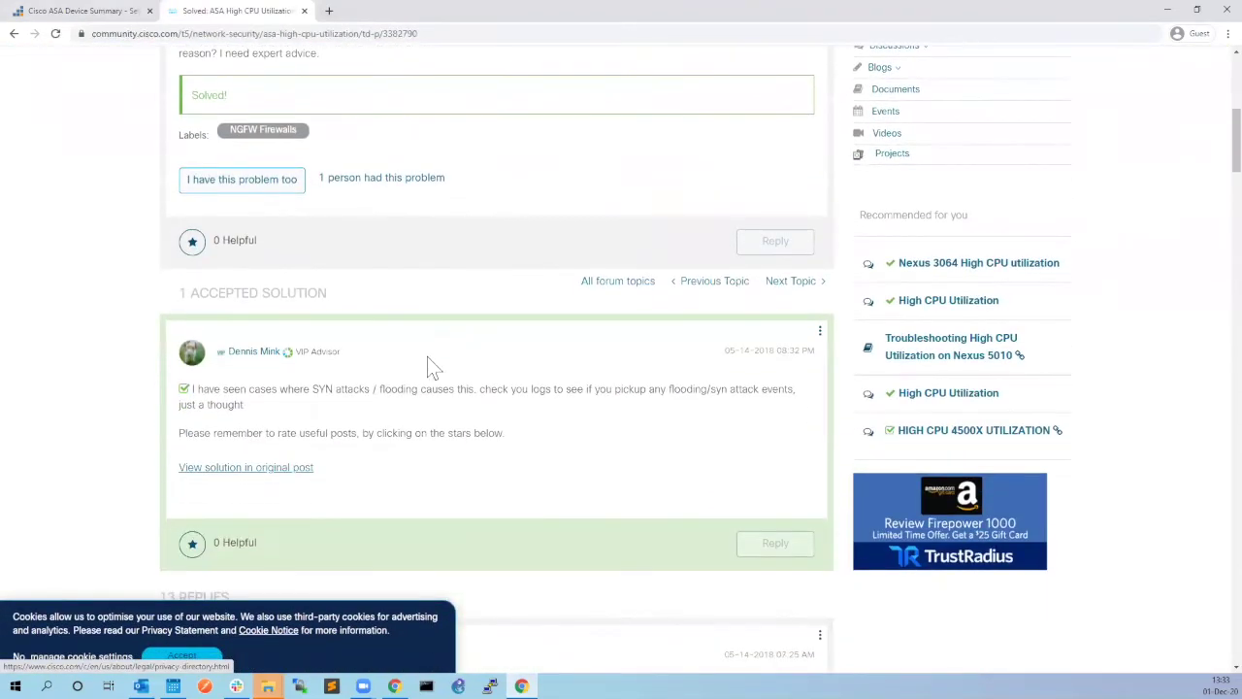
{"action": "left_click_drag", "start_coordinate": [204, 390], "coordinate": [409, 390]}
{"action": "left_click", "coordinate": [350, 394]}
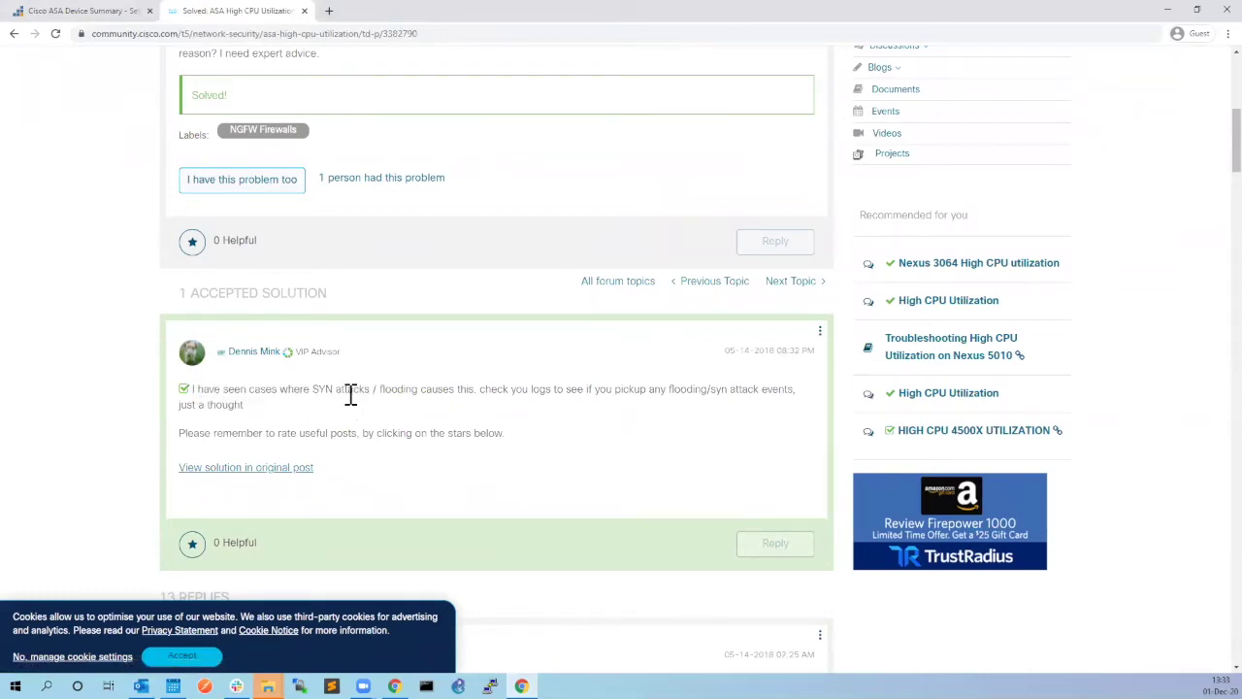
{"action": "left_click_drag", "start_coordinate": [313, 389], "coordinate": [369, 392]}
Step: Go back to the SevOne Cisco ASA Device Summary tab
{"action": "scroll", "coordinate": [420, 444], "scroll_direction": "up", "scroll_amount": 5}
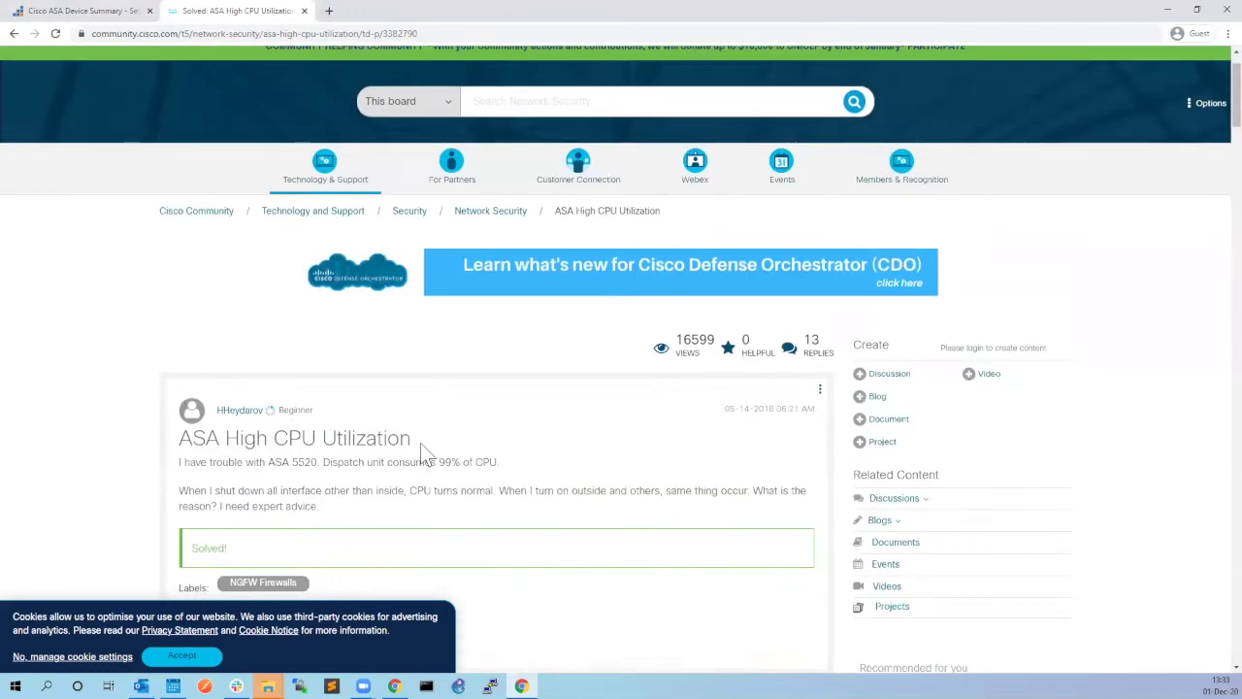
{"action": "scroll", "coordinate": [424, 453], "scroll_direction": "down", "scroll_amount": 5}
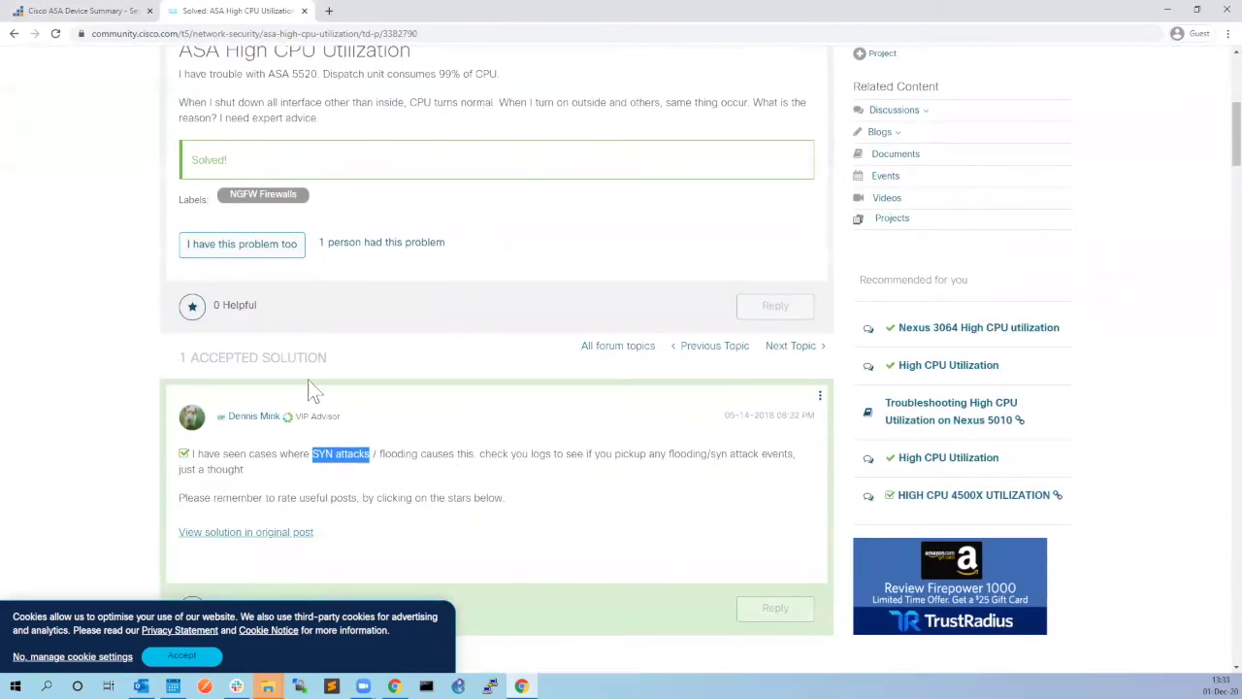
{"action": "left_click", "coordinate": [120, 16]}
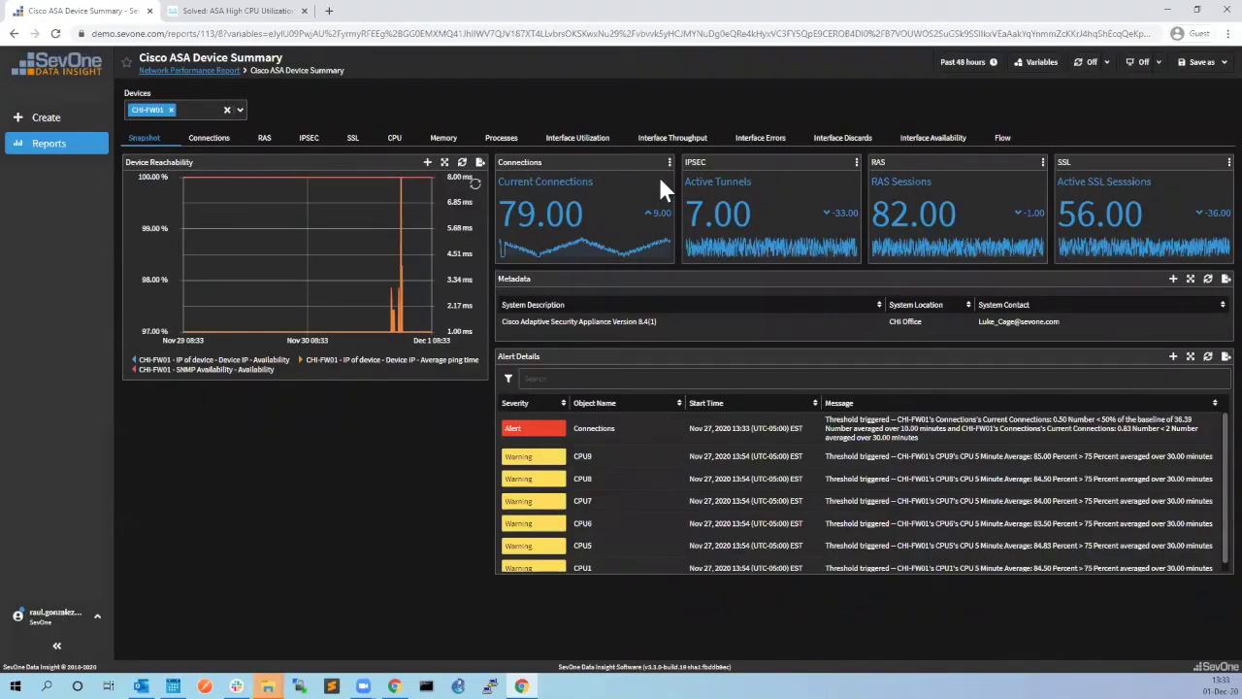
Step: Open CHI-FW01's Flow tab and inspect the TCP SYN Packets panel's spikes and source IPs
{"action": "left_click", "coordinate": [1001, 138]}
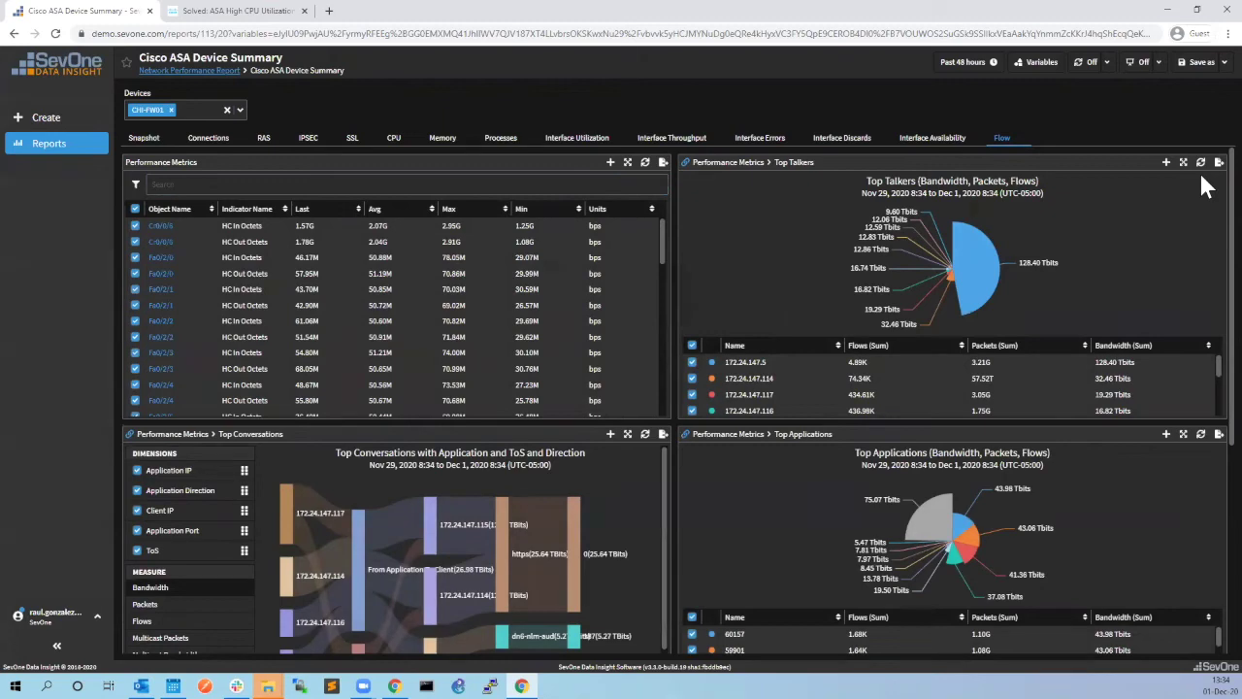
{"action": "scroll", "coordinate": [1203, 184], "scroll_direction": "down", "scroll_amount": 3}
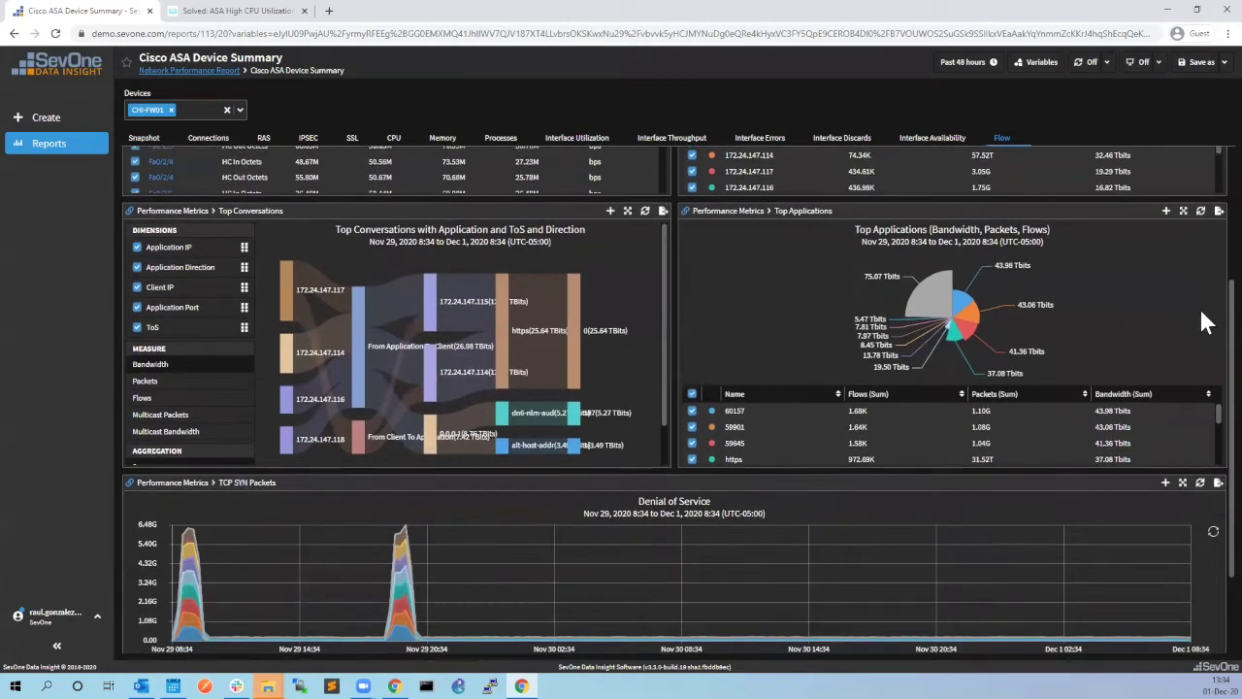
{"action": "scroll", "coordinate": [1203, 323], "scroll_direction": "down", "scroll_amount": 2}
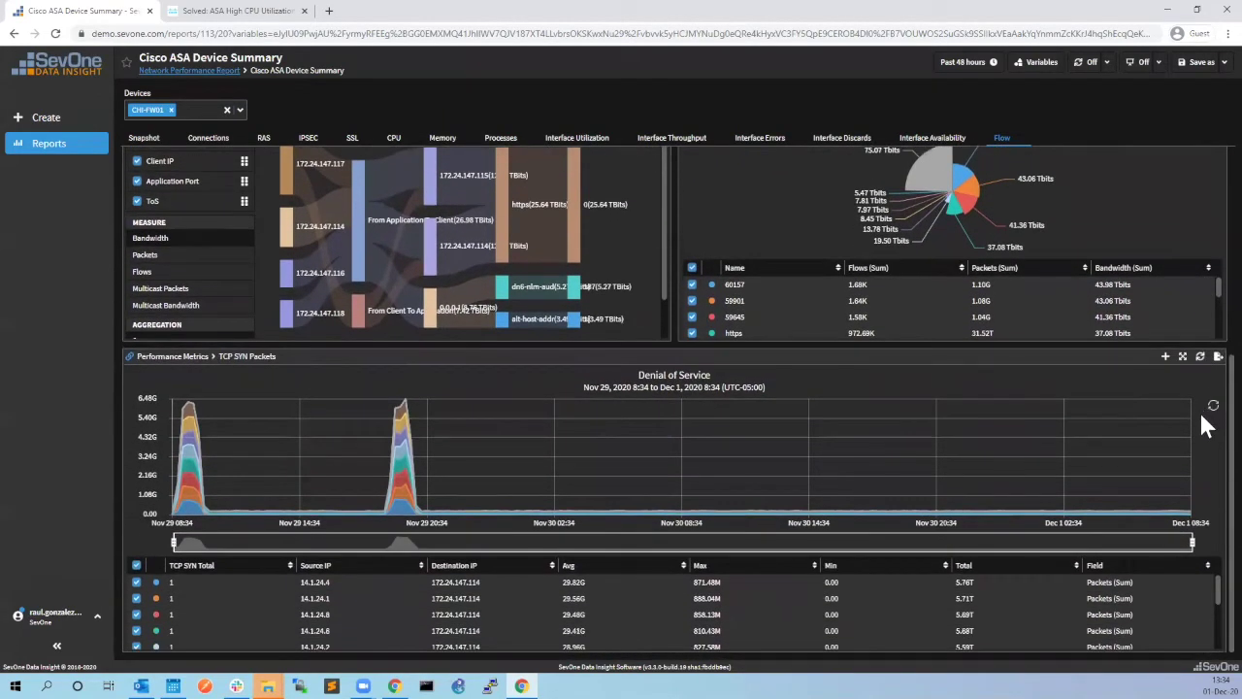
{"action": "mouse_move", "coordinate": [403, 513]}
{"action": "mouse_move", "coordinate": [175, 444]}
{"action": "scroll", "coordinate": [256, 380], "scroll_direction": "up", "scroll_amount": 5}
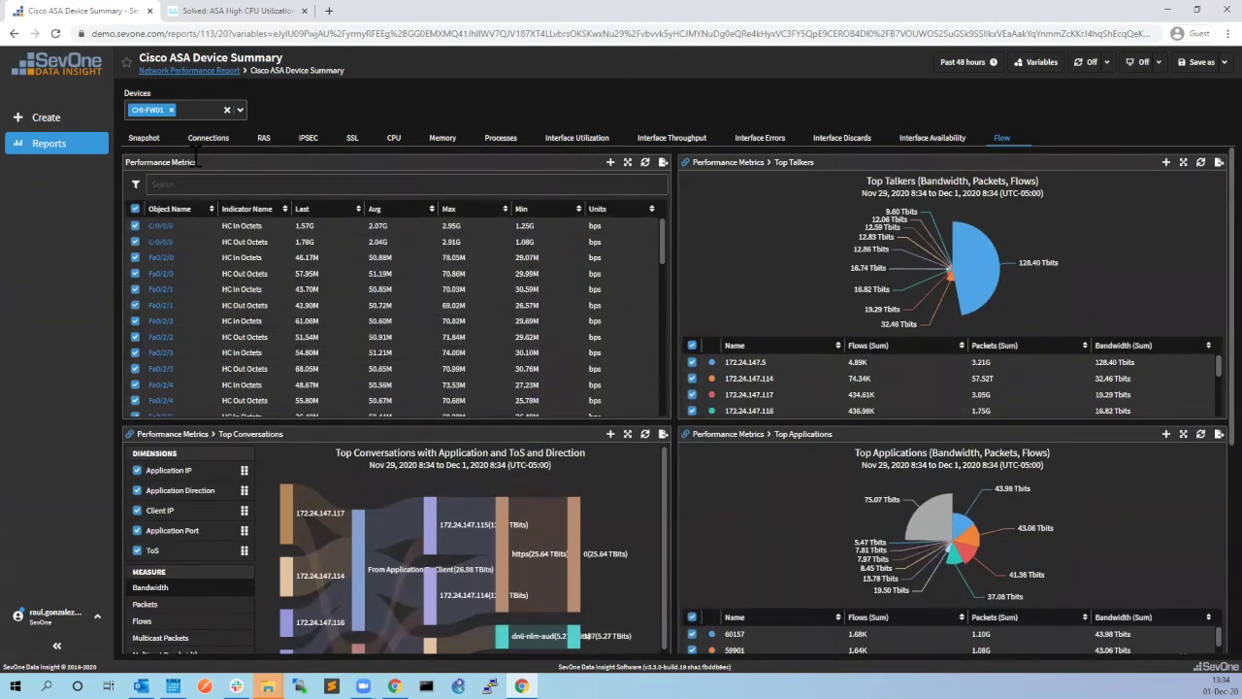
Step: Add a Flow breakdown to CHI-FW01's Current Connections, exposing Denial of Service spikes near 3.20G
{"action": "left_click", "coordinate": [205, 145]}
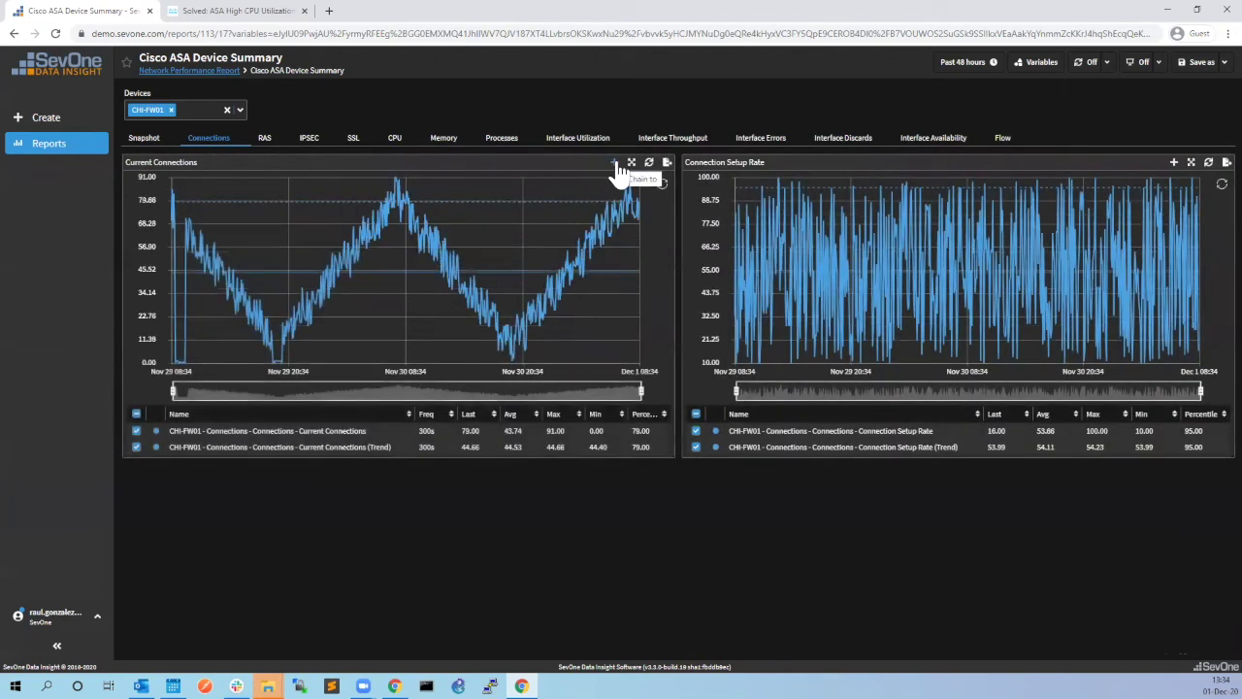
{"action": "left_click", "coordinate": [614, 163]}
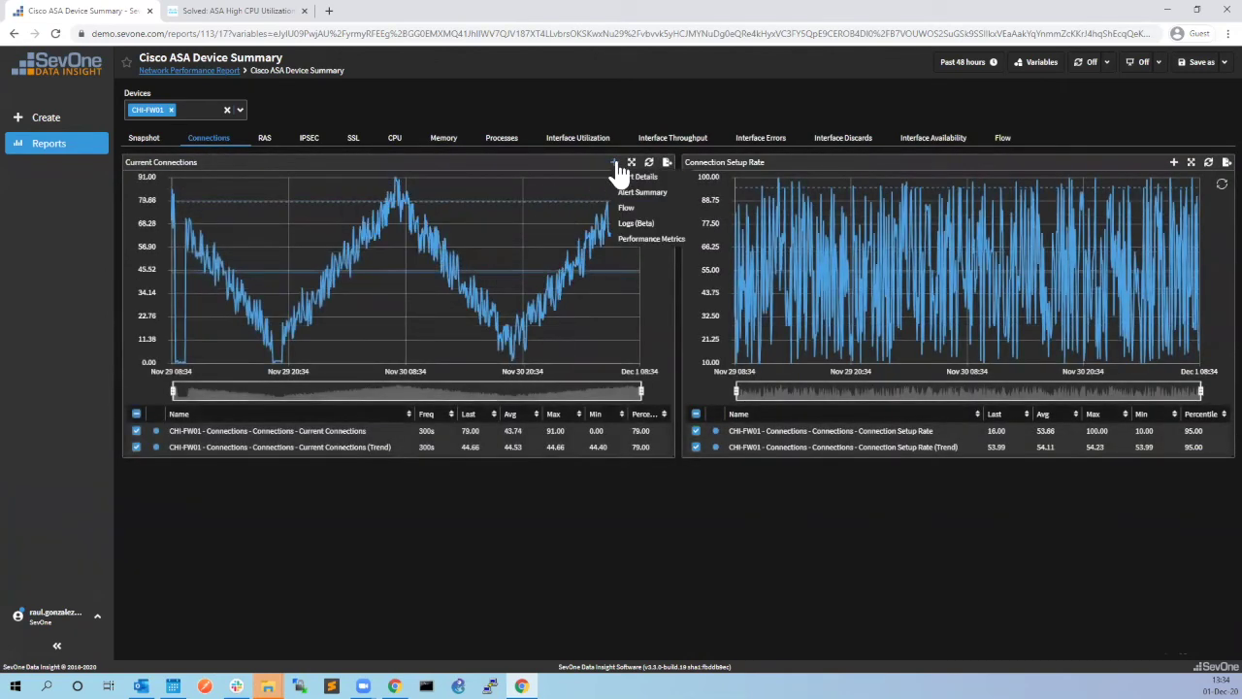
{"action": "left_click", "coordinate": [658, 207]}
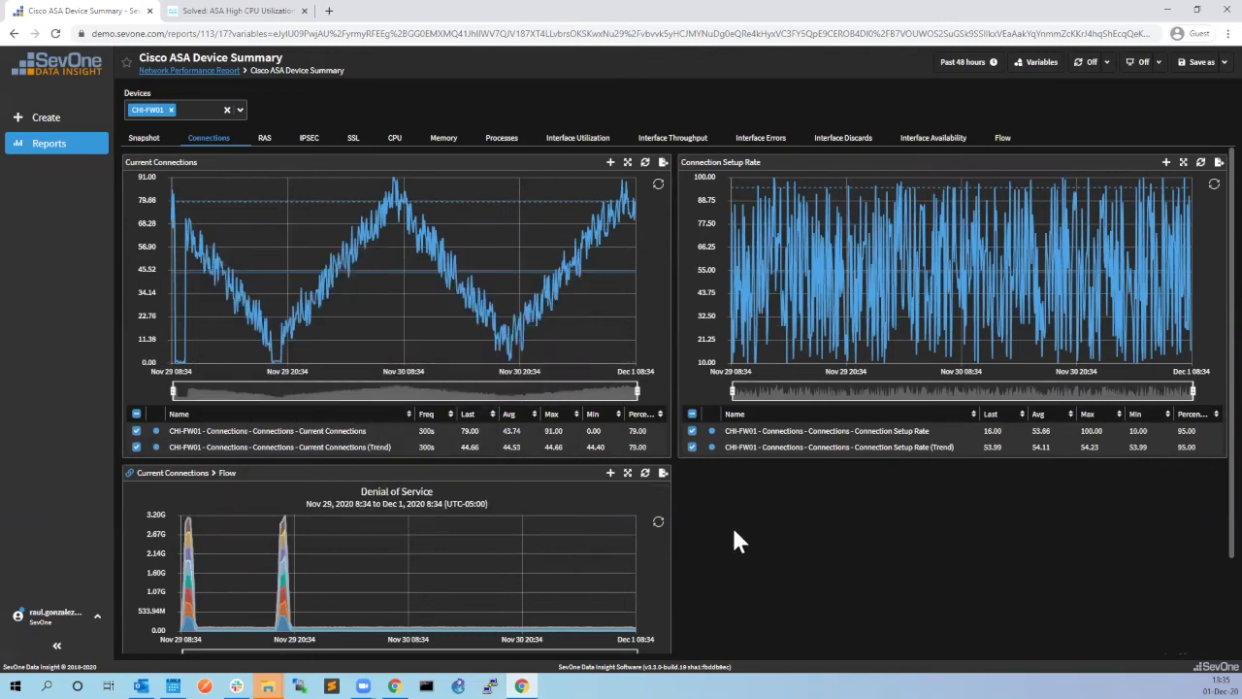
{"action": "scroll", "coordinate": [735, 528], "scroll_direction": "down", "scroll_amount": 2}
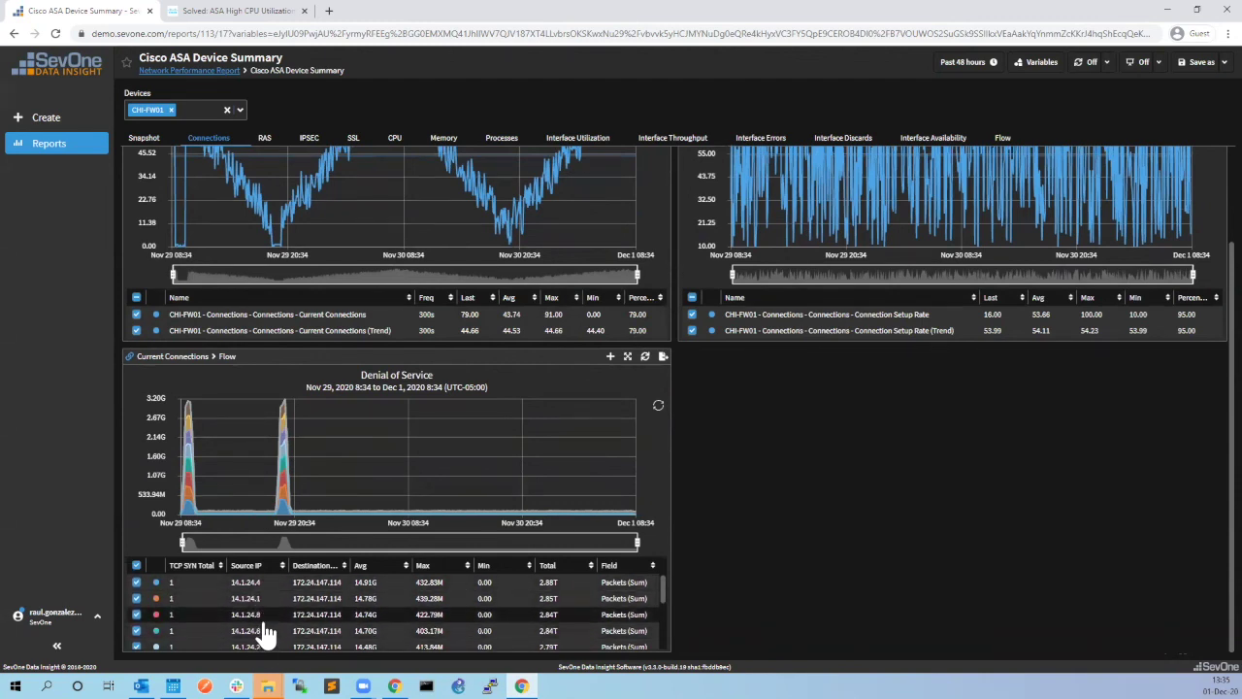
{"action": "scroll", "coordinate": [267, 631], "scroll_direction": "up", "scroll_amount": 2}
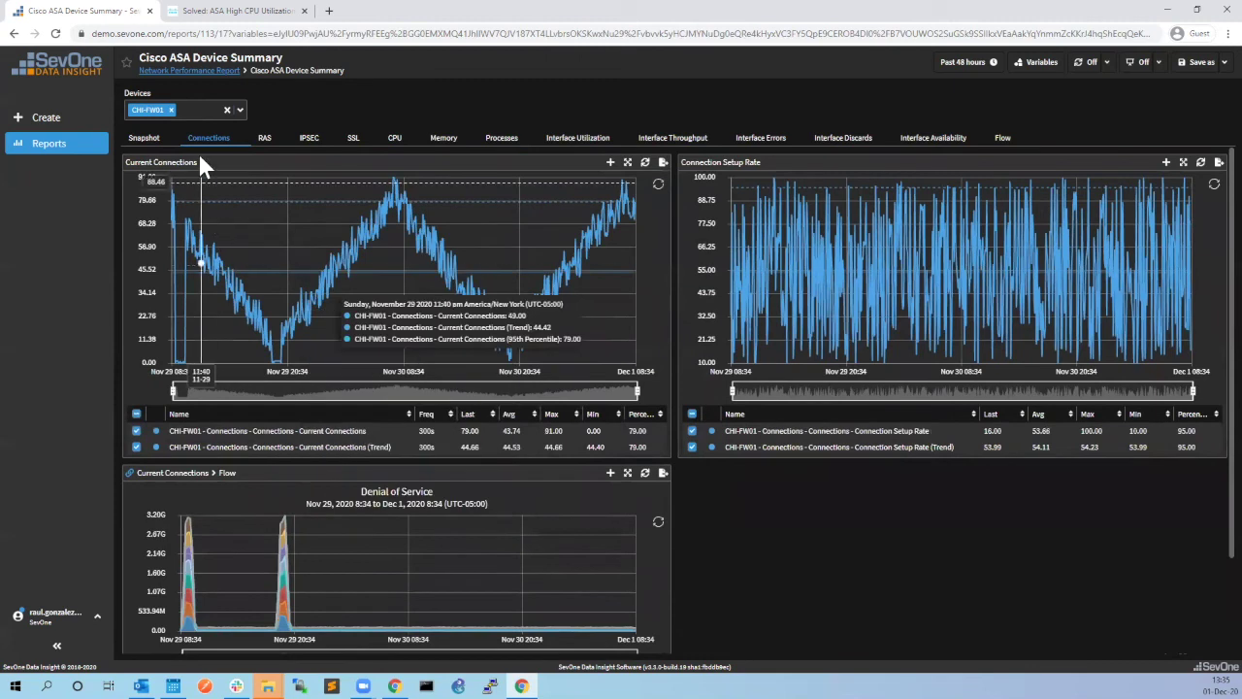
Step: Return to the Network Performance Report and list its 147 active alerts, 3 critical
{"action": "left_click", "coordinate": [213, 71]}
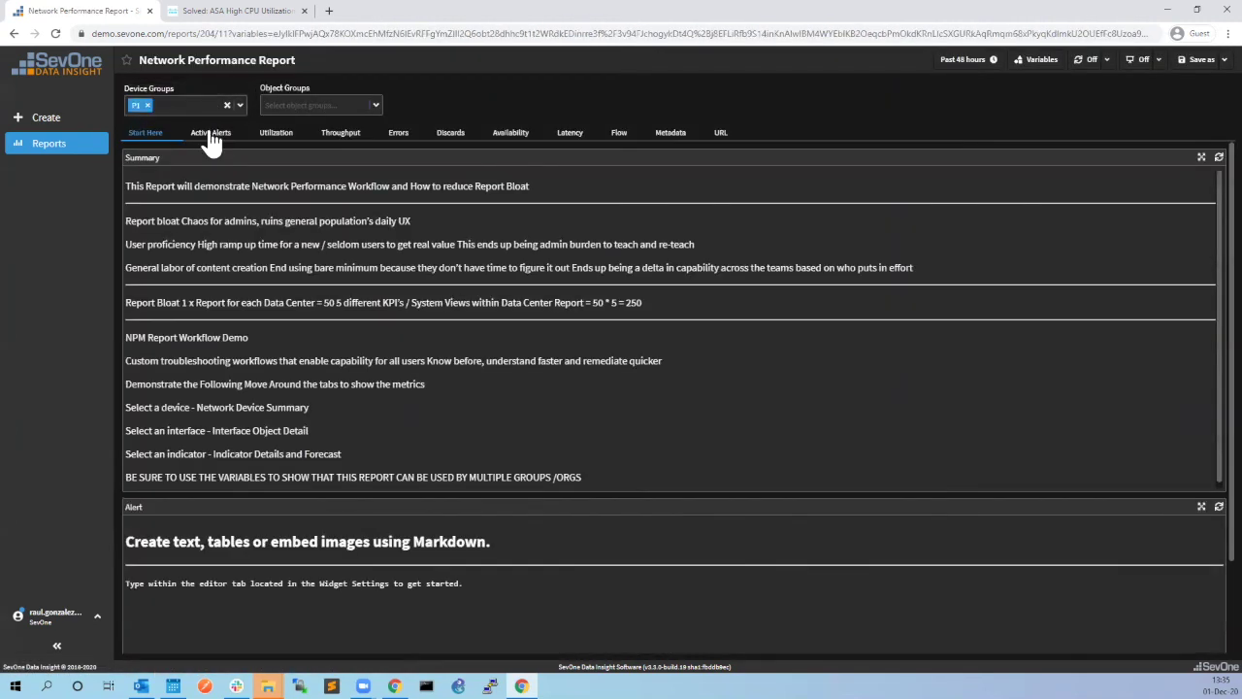
{"action": "left_click", "coordinate": [212, 135]}
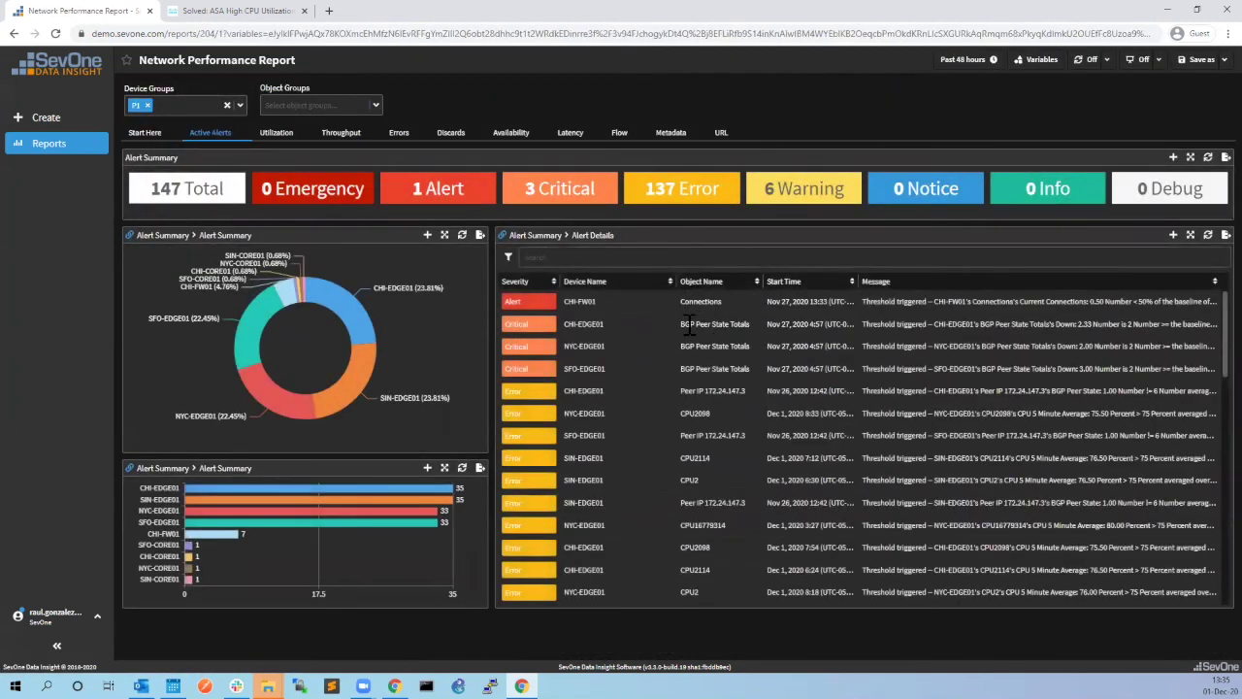